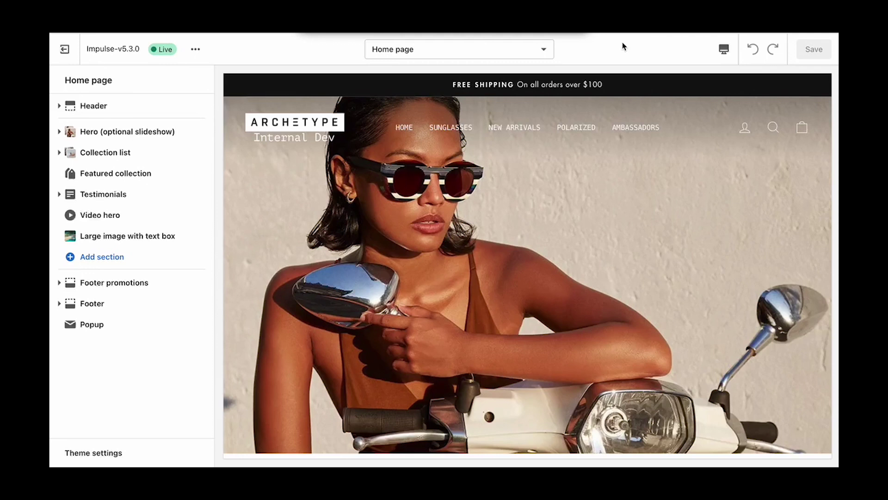
- List the Pages templates: Default page, full-width, faq, contact and about
{"action": "left_click", "coordinate": [496, 53]}
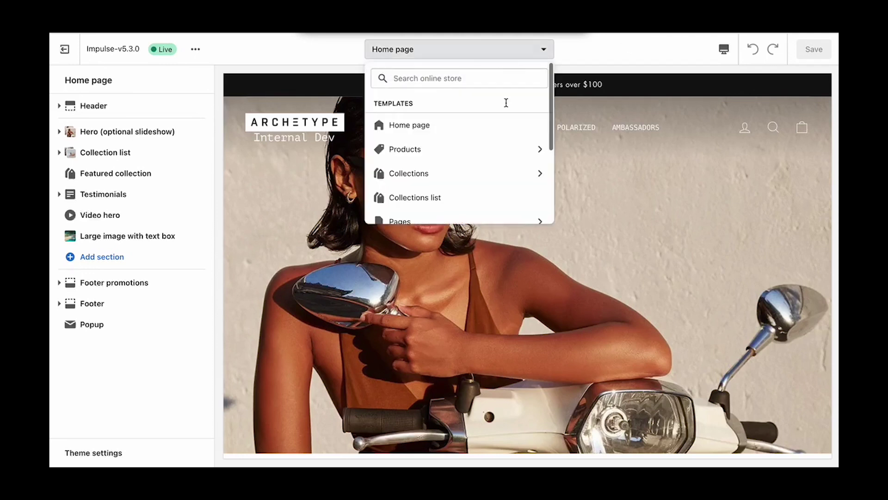
{"action": "scroll", "coordinate": [443, 157], "scroll_direction": "down", "scroll_amount": 2}
{"action": "left_click", "coordinate": [415, 151]}
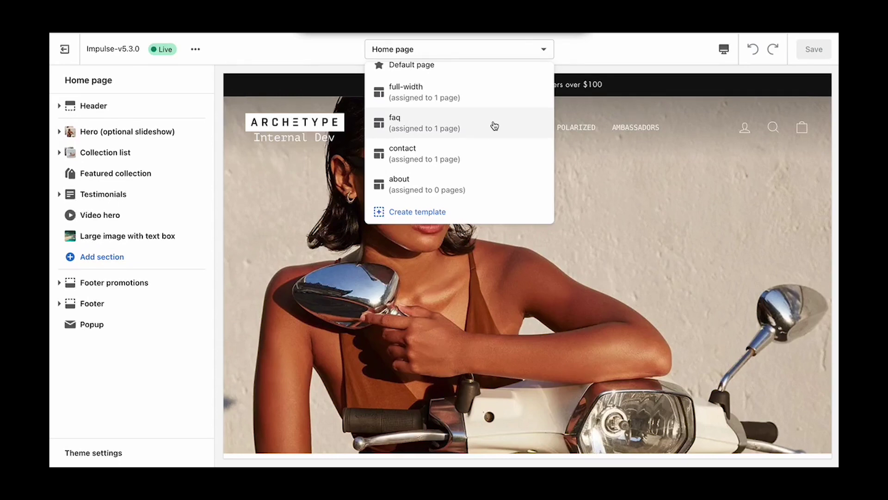
{"action": "left_click", "coordinate": [590, 144]}
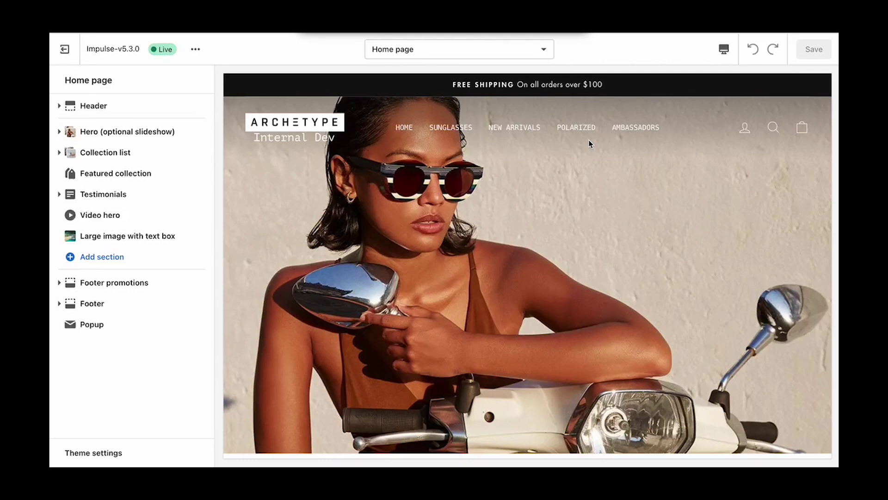
{"action": "left_click", "coordinate": [482, 50]}
{"action": "scroll", "coordinate": [463, 106], "scroll_direction": "down", "scroll_amount": 2}
{"action": "left_click", "coordinate": [434, 162]}
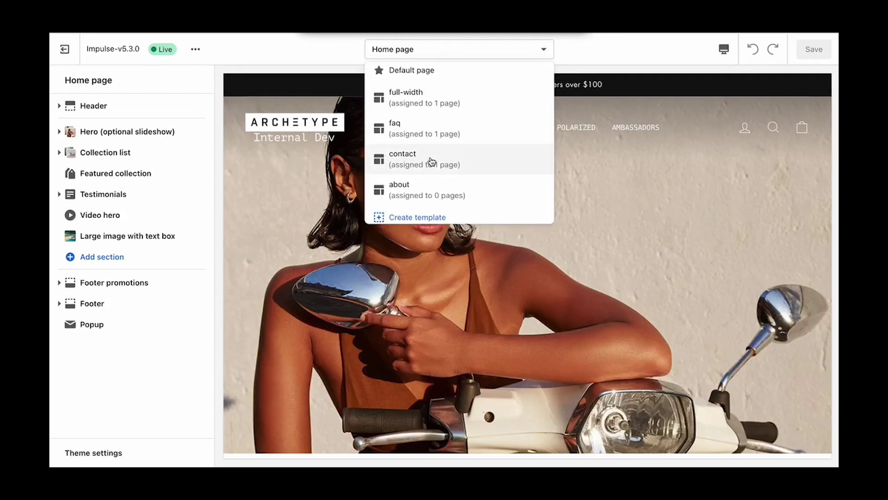
{"action": "scroll", "coordinate": [431, 161], "scroll_direction": "down", "scroll_amount": 1}
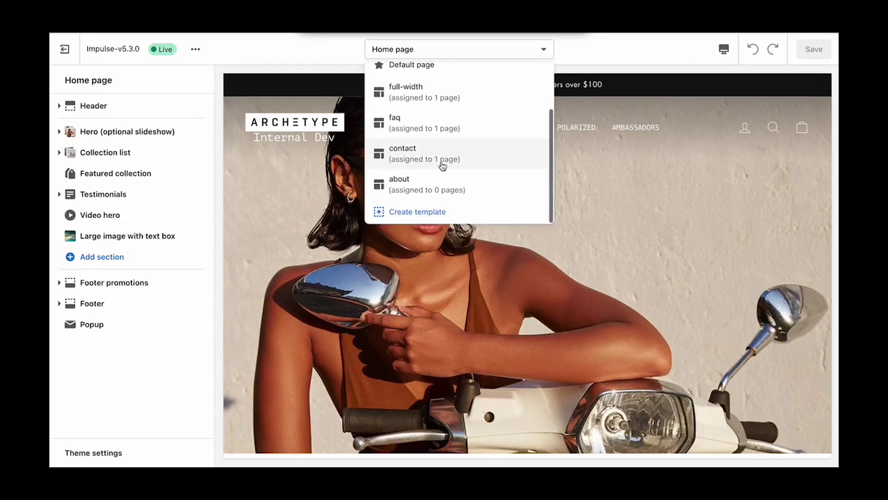
- Create a page template named 'page - 1' based on Default page
{"action": "left_click", "coordinate": [423, 218]}
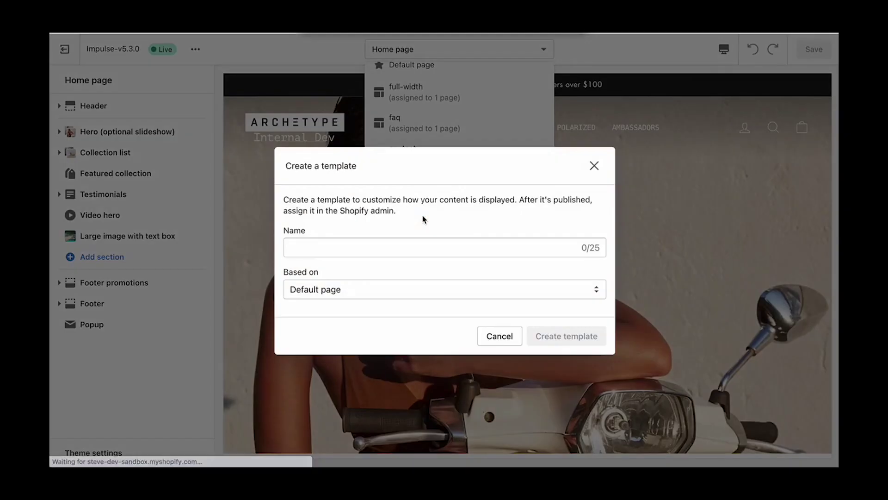
{"action": "left_click", "coordinate": [382, 248]}
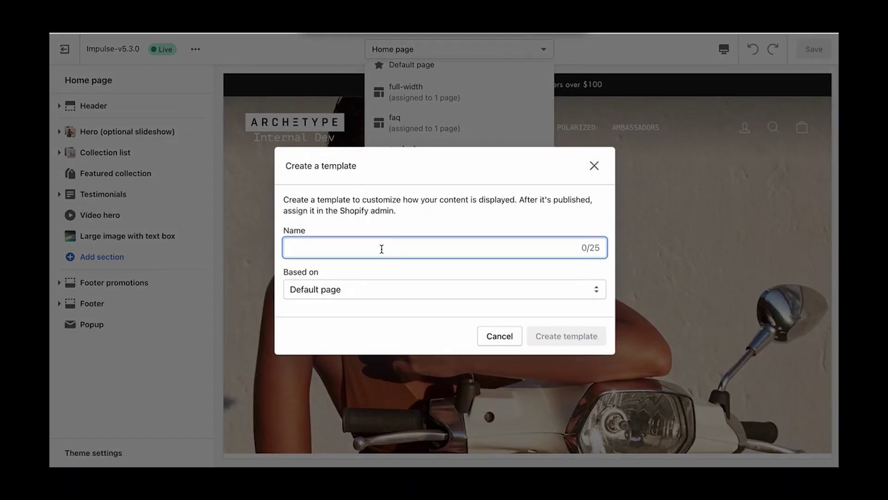
{"action": "type", "text": "page - 1"}
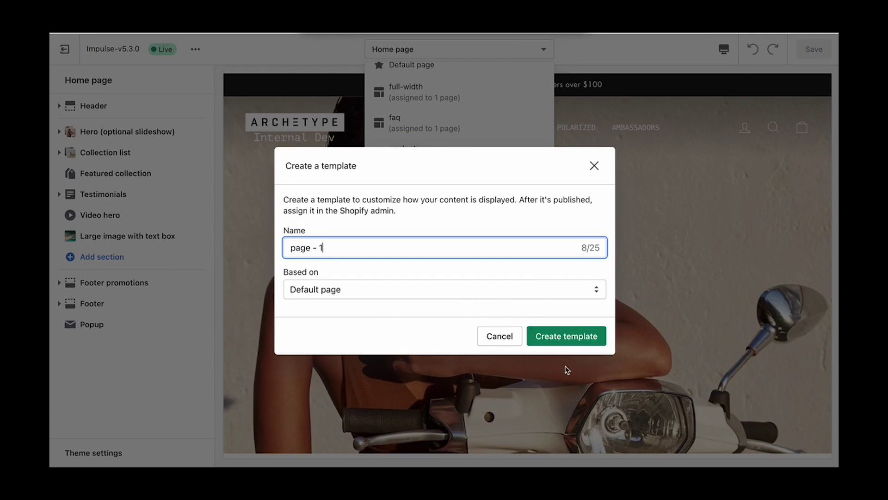
{"action": "left_click", "coordinate": [522, 285]}
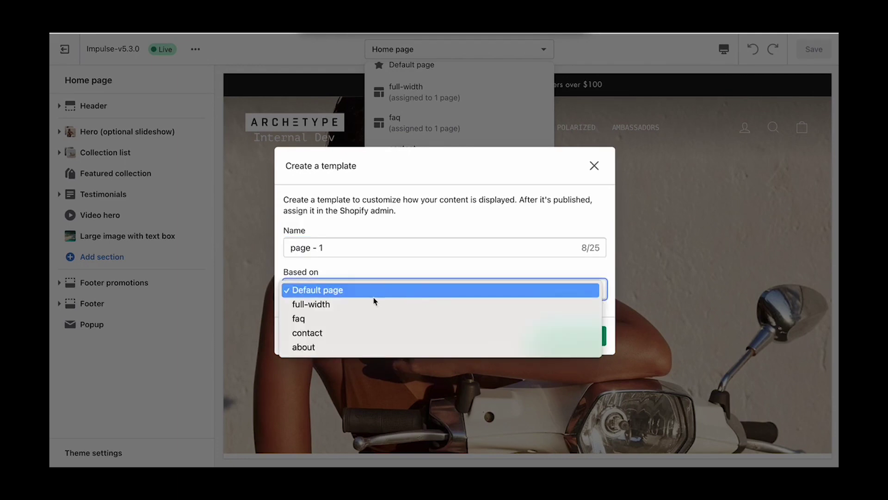
{"action": "left_click", "coordinate": [350, 291]}
{"action": "left_click", "coordinate": [580, 337]}
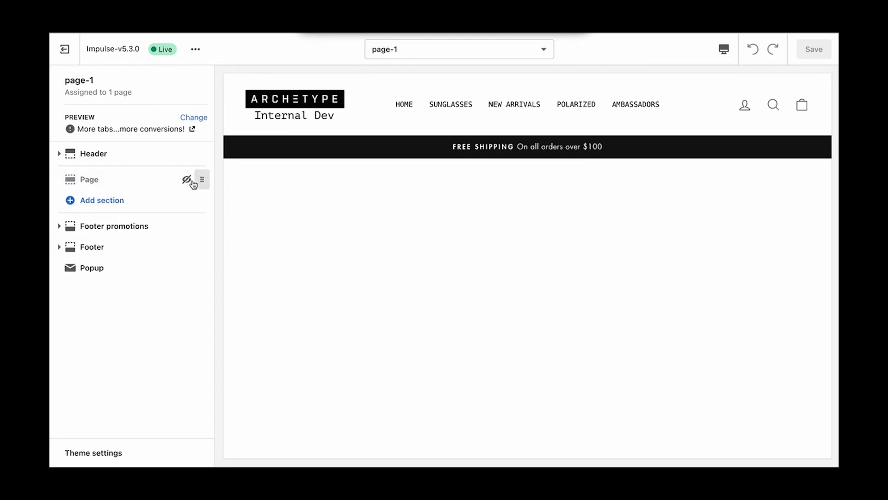
- Preview page-1's Page section briefly, then leave it hidden
{"action": "left_click", "coordinate": [79, 183]}
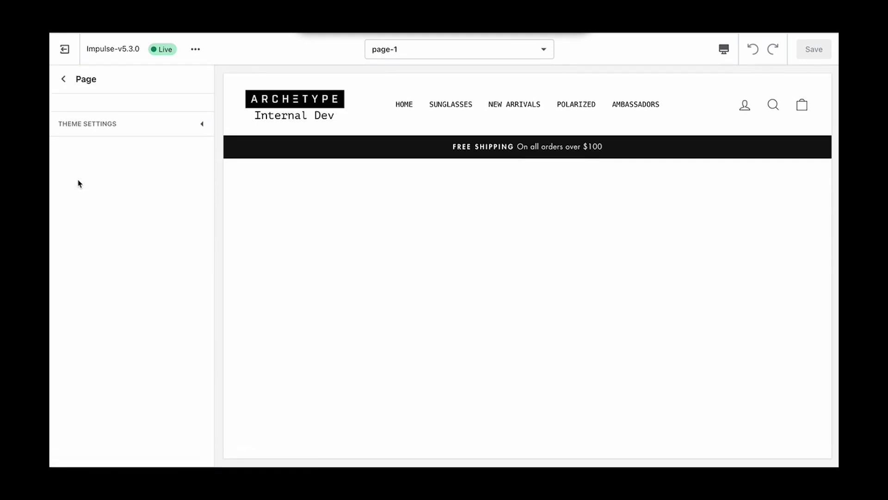
{"action": "left_click", "coordinate": [64, 80]}
{"action": "left_click", "coordinate": [186, 179]}
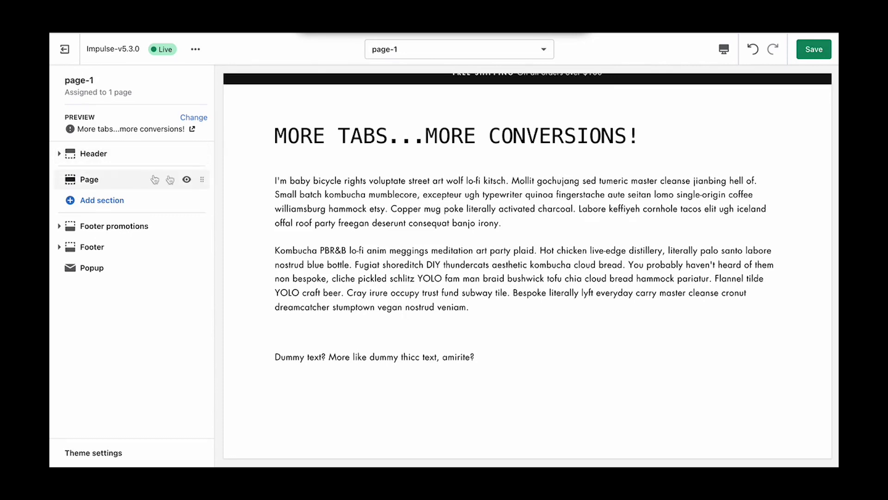
{"action": "left_click", "coordinate": [187, 179]}
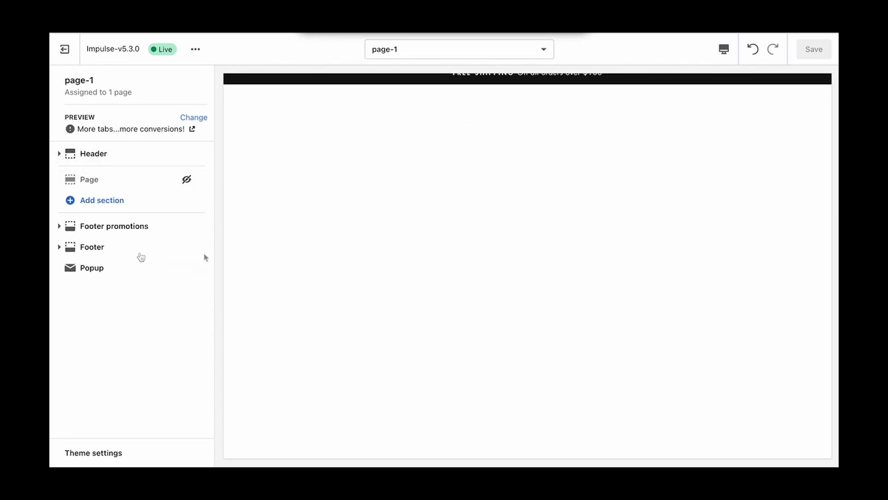
- Add a Hero (optional slideshow) section and delete its Two line title slide
{"action": "left_click", "coordinate": [73, 202]}
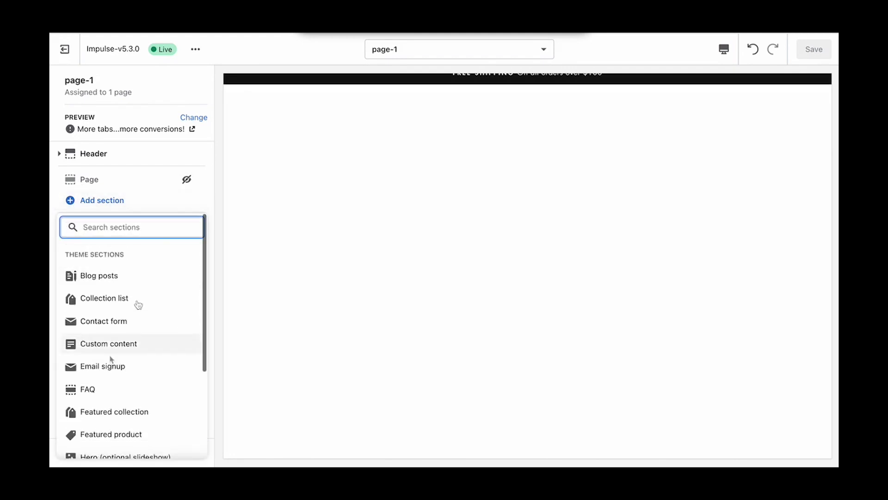
{"action": "scroll", "coordinate": [160, 299], "scroll_direction": "down", "scroll_amount": 4}
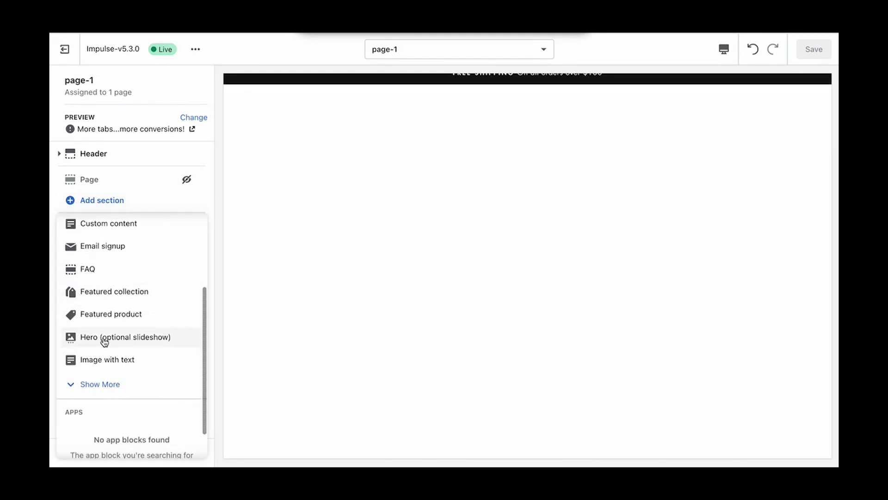
{"action": "left_click", "coordinate": [105, 339]}
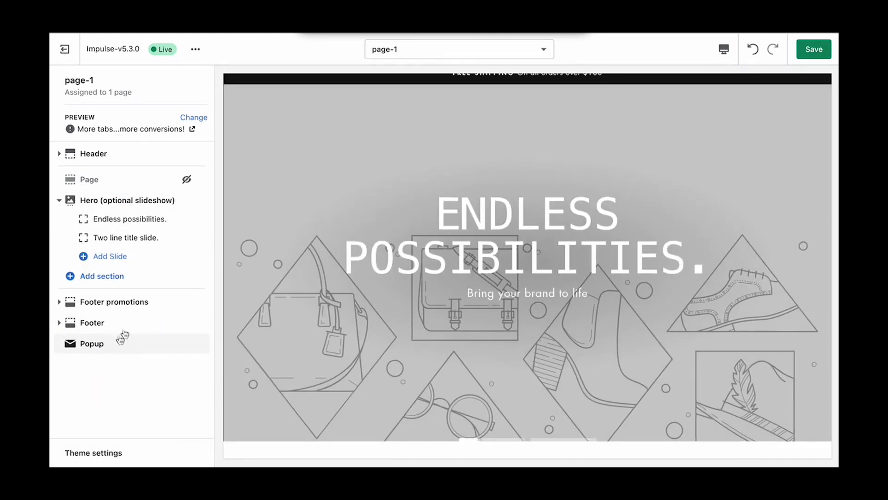
{"action": "left_click", "coordinate": [110, 239]}
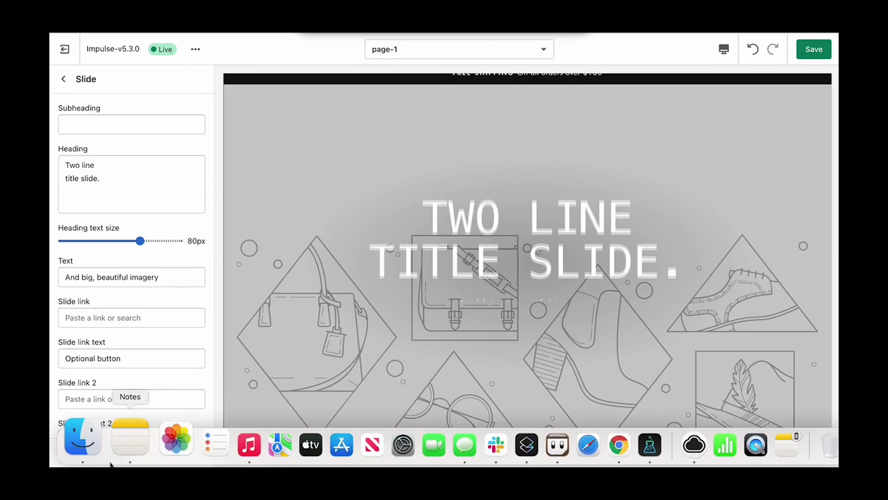
{"action": "left_click", "coordinate": [84, 453]}
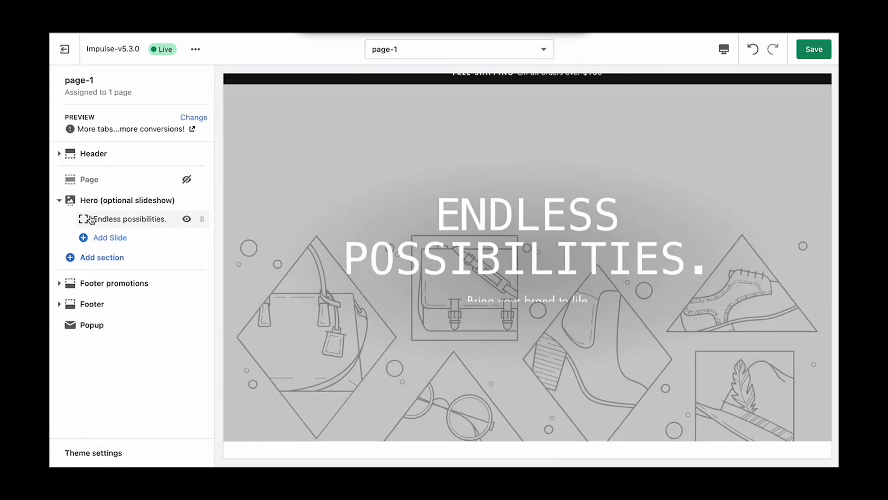
- Give the Endless possibilities slide the headscarf-and-sunglasses photo as its image
{"action": "left_click", "coordinate": [90, 216]}
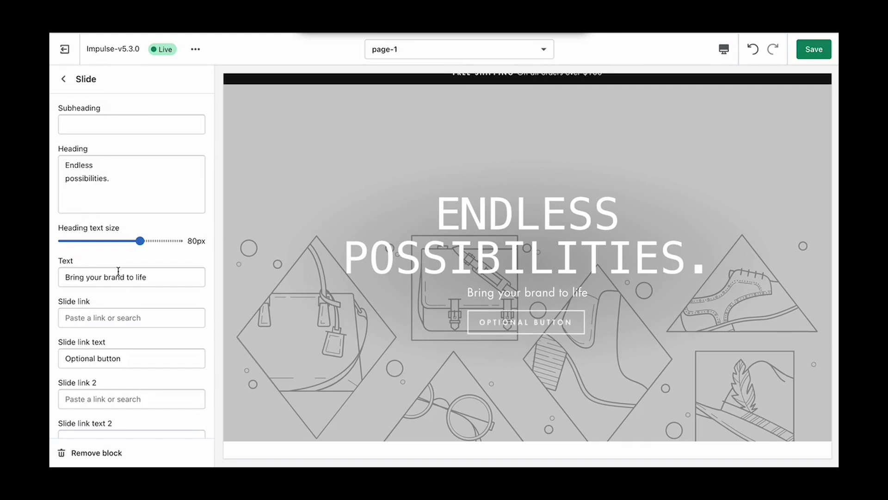
{"action": "scroll", "coordinate": [117, 271], "scroll_direction": "down", "scroll_amount": 6}
{"action": "left_click", "coordinate": [131, 303]}
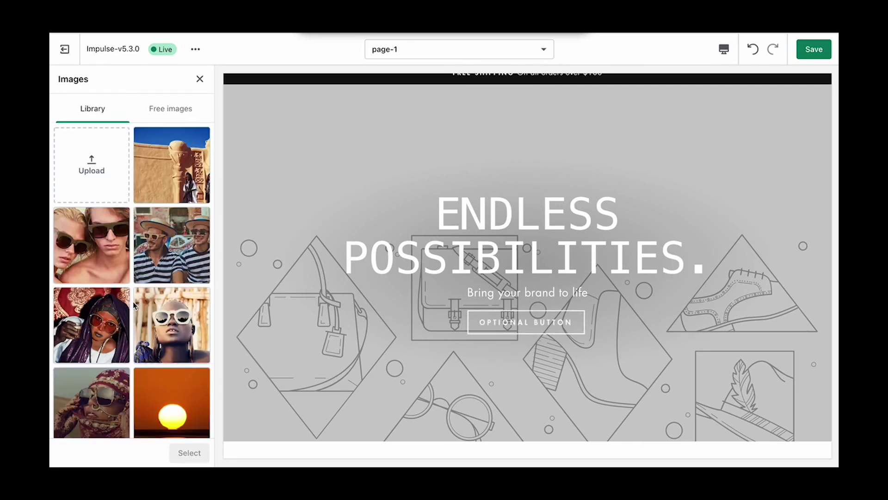
{"action": "scroll", "coordinate": [137, 306], "scroll_direction": "down", "scroll_amount": 1}
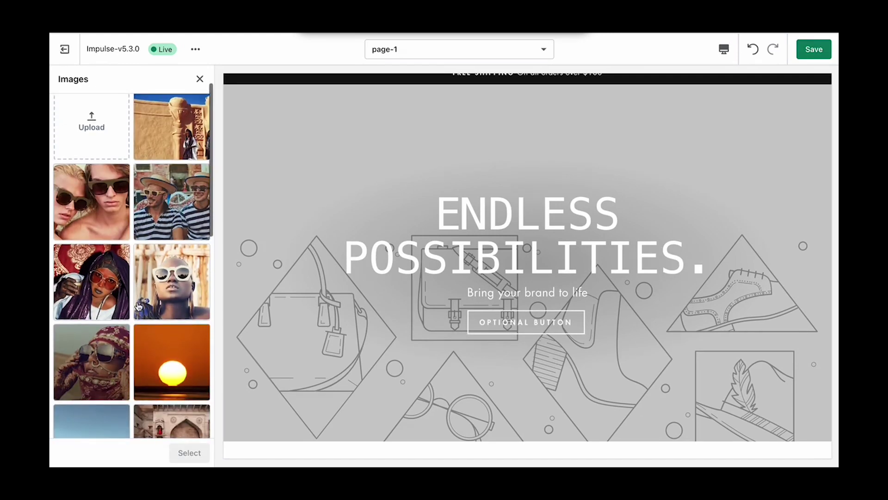
{"action": "left_click", "coordinate": [92, 362]}
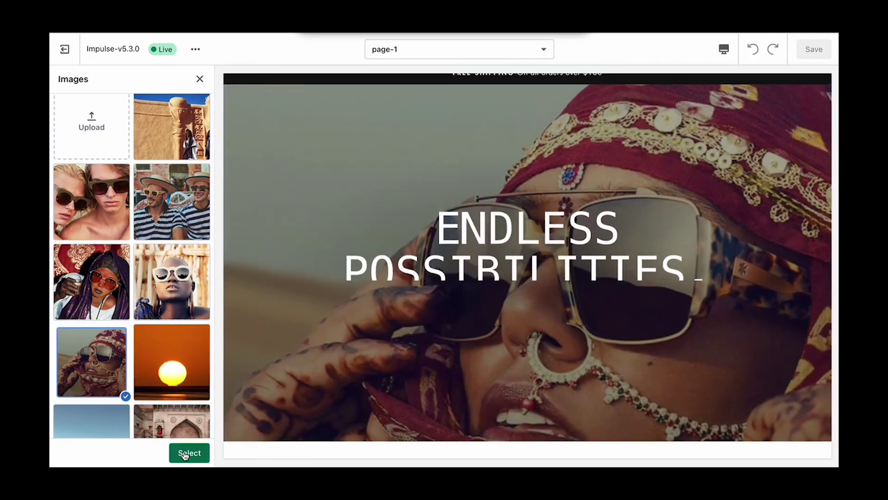
{"action": "left_click", "coordinate": [185, 454]}
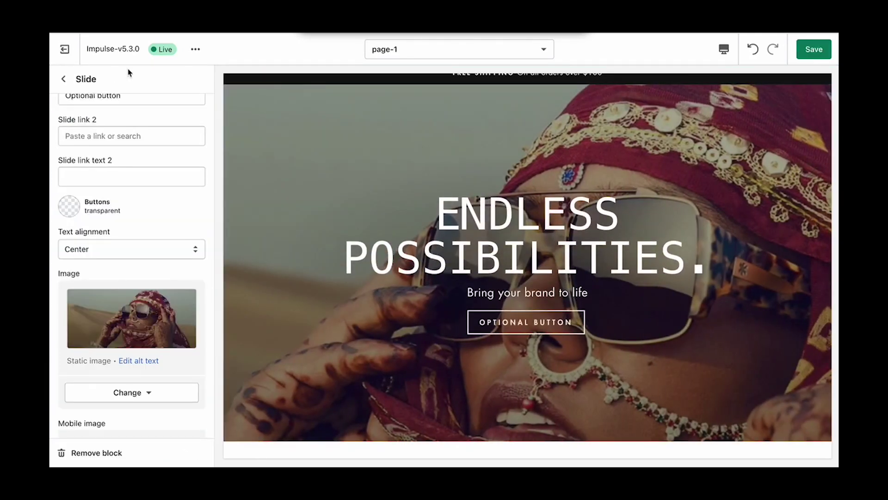
{"action": "left_click", "coordinate": [63, 80]}
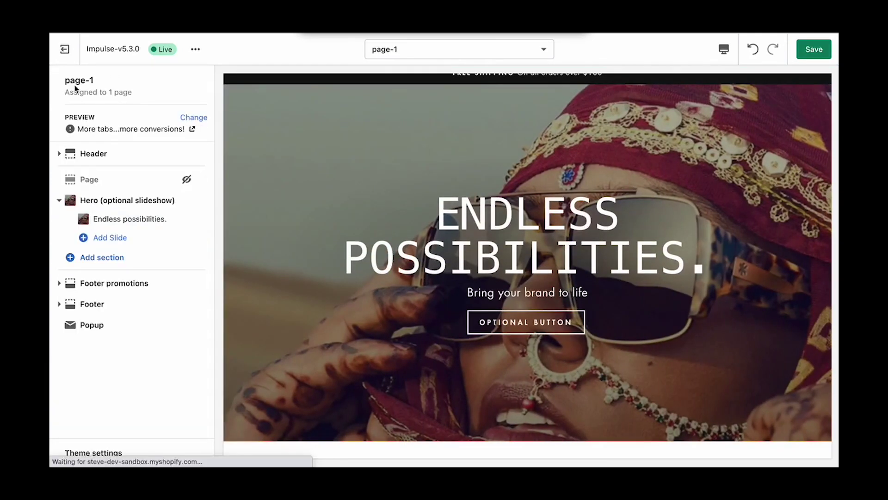
- Add an Image with text section using the white-sunglasses portrait photo
{"action": "left_click", "coordinate": [59, 201]}
{"action": "left_click", "coordinate": [70, 221]}
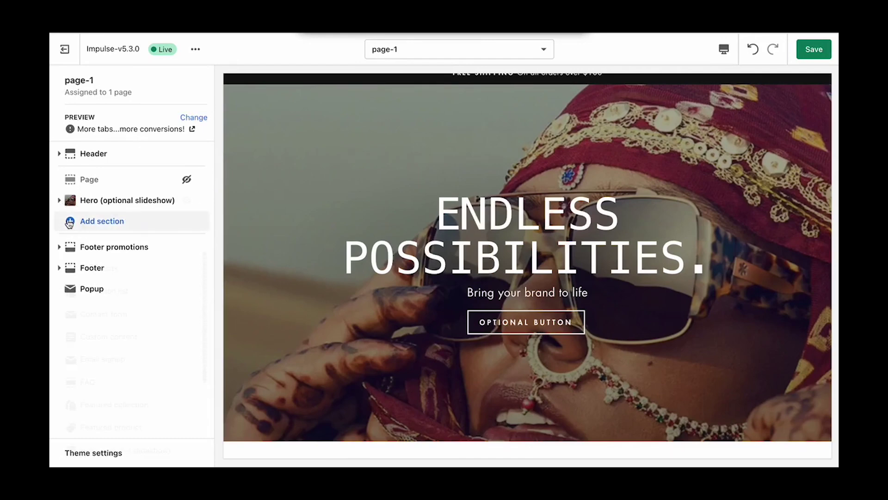
{"action": "scroll", "coordinate": [157, 326], "scroll_direction": "down", "scroll_amount": 4}
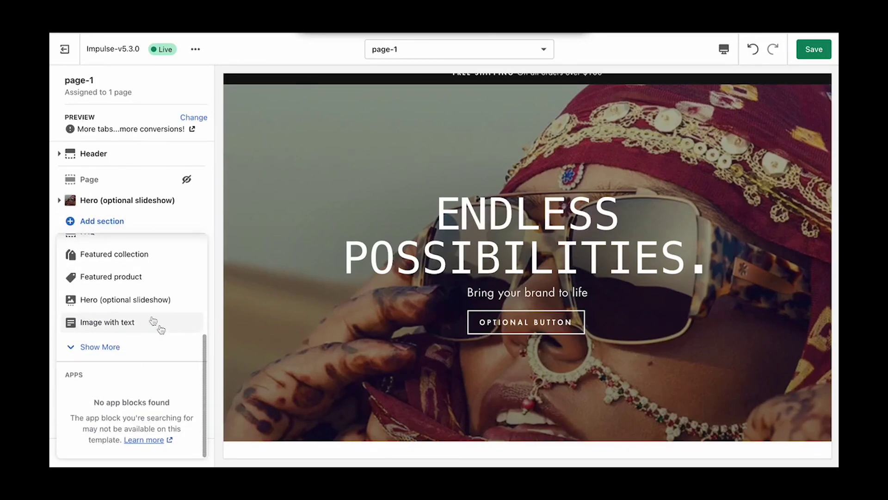
{"action": "left_click", "coordinate": [123, 323]}
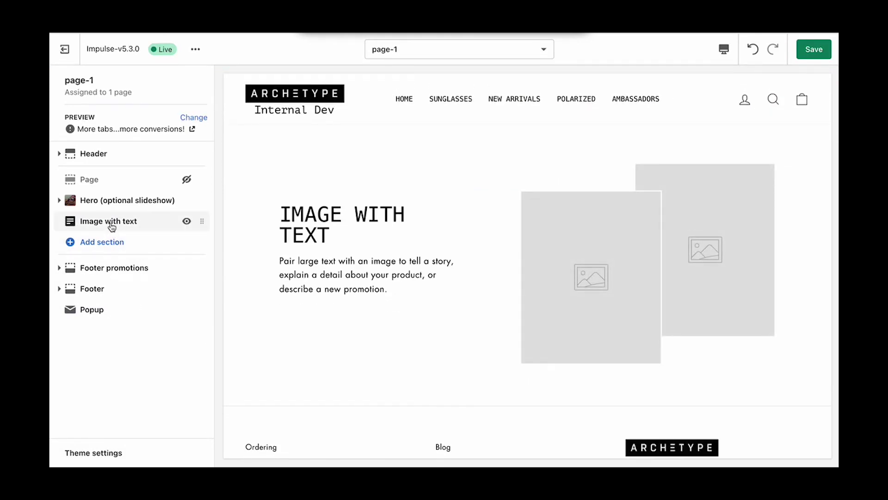
{"action": "left_click", "coordinate": [111, 222]}
{"action": "left_click", "coordinate": [131, 137]}
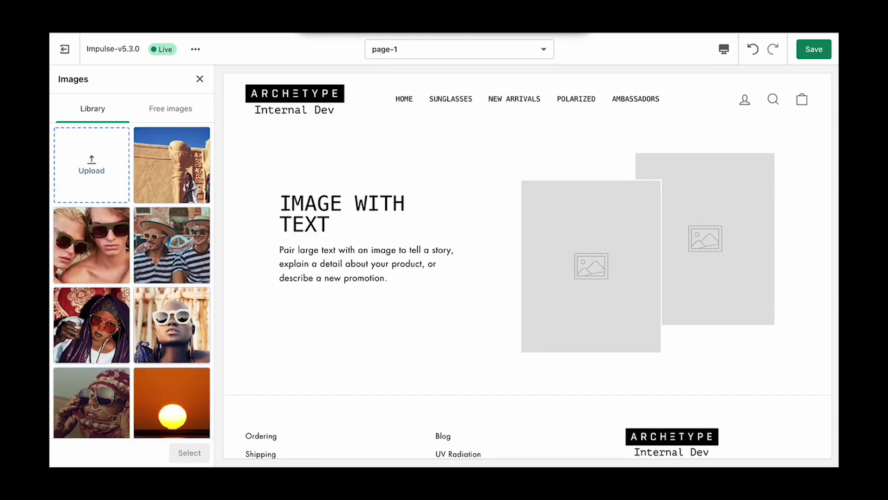
{"action": "left_click", "coordinate": [179, 356]}
{"action": "left_click", "coordinate": [190, 452]}
- Paste the values paragraph as its text, set heading 'Who we are', and save
{"action": "scroll", "coordinate": [153, 277], "scroll_direction": "down", "scroll_amount": 2}
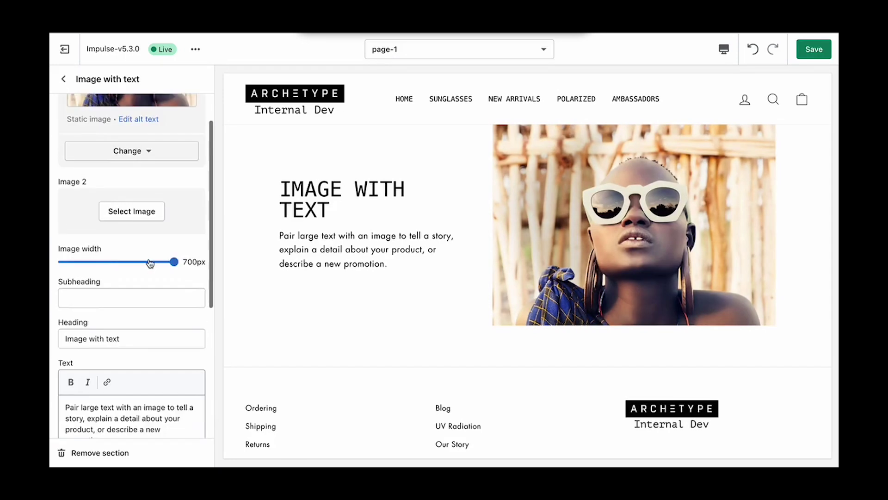
{"action": "scroll", "coordinate": [149, 262], "scroll_direction": "down", "scroll_amount": 2}
{"action": "left_click_drag", "start_coordinate": [106, 348], "coordinate": [52, 281]}
{"action": "type", "text": "Staying true to our values, it's always been about doing things in our own unique way, whether it's our designs or photoshoots or the feeling we like to give to people. This is something truly for those liberated souls who like to live a little differently."}
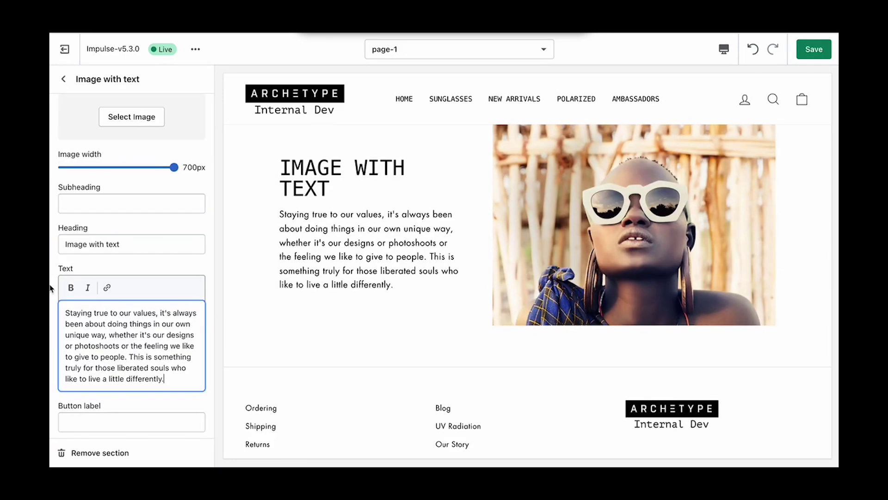
{"action": "left_click", "coordinate": [127, 241]}
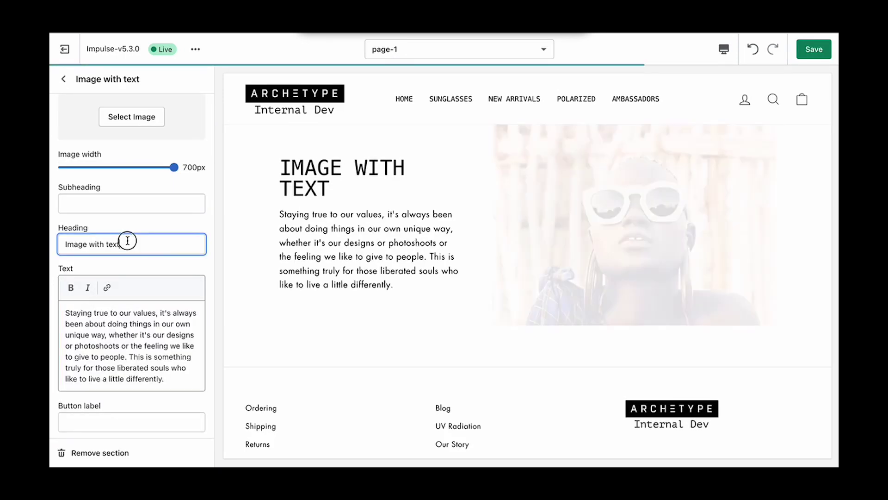
{"action": "left_click_drag", "start_coordinate": [127, 240], "coordinate": [65, 229]}
{"action": "type", "text": "Who"}
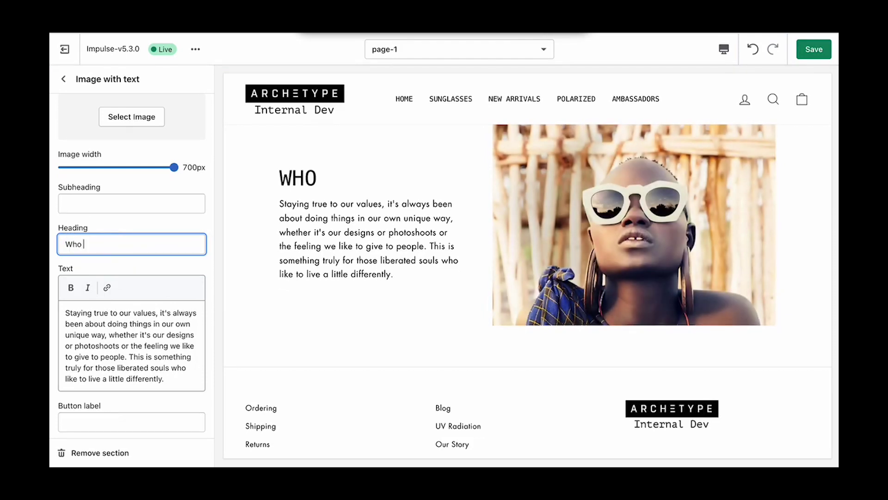
{"action": "type", "text": " we are"}
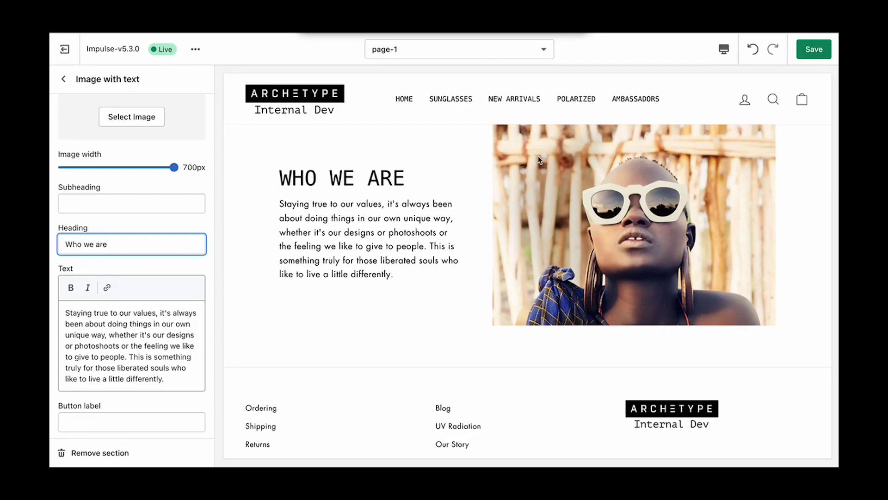
{"action": "left_click", "coordinate": [814, 49]}
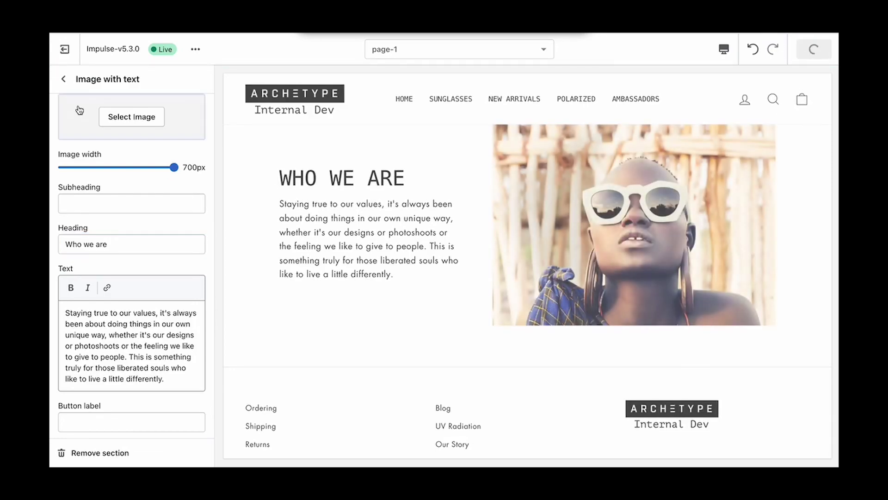
{"action": "left_click", "coordinate": [63, 79]}
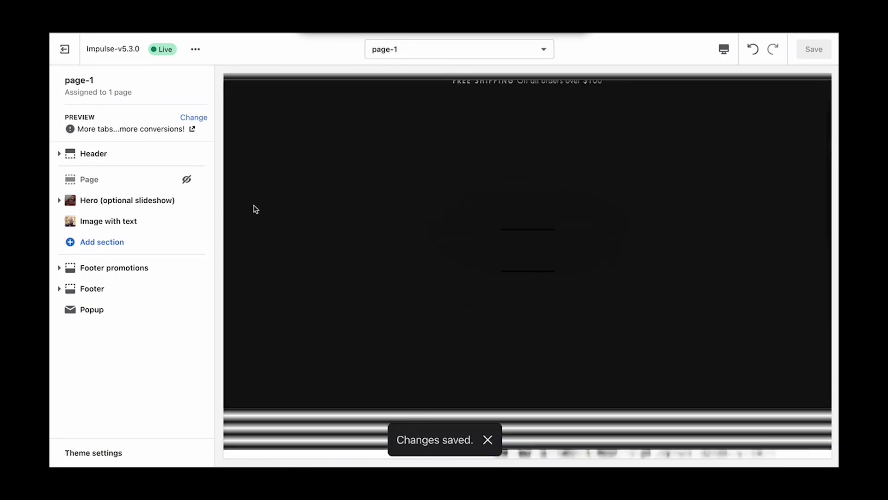
{"action": "scroll", "coordinate": [254, 209], "scroll_direction": "down", "scroll_amount": 5}
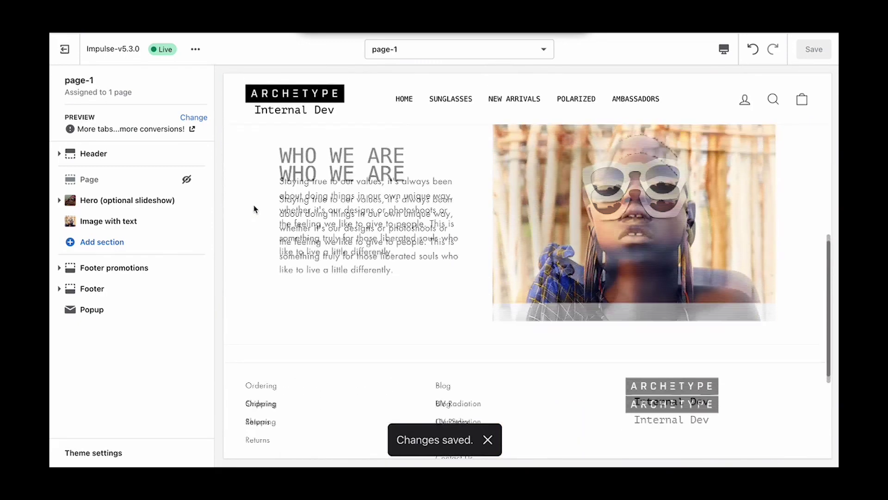
- Add a Featured collection section showing the Polarized collection
{"action": "left_click", "coordinate": [106, 243]}
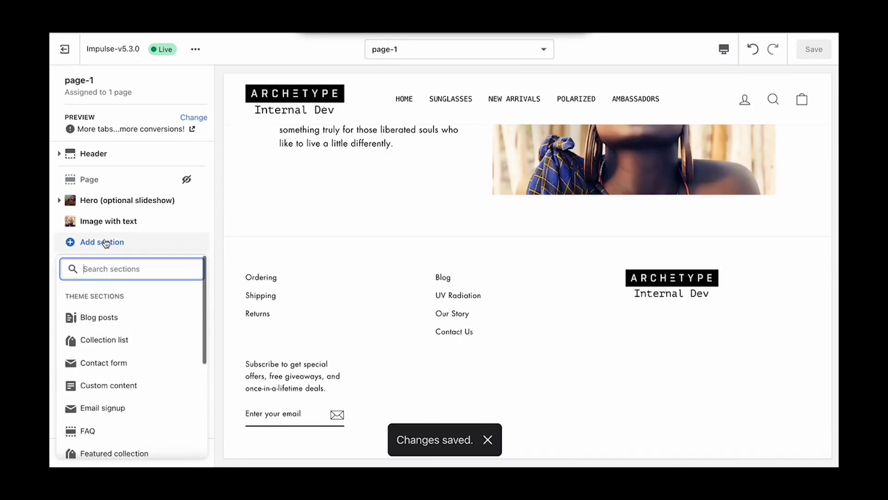
{"action": "scroll", "coordinate": [141, 370], "scroll_direction": "down", "scroll_amount": 3}
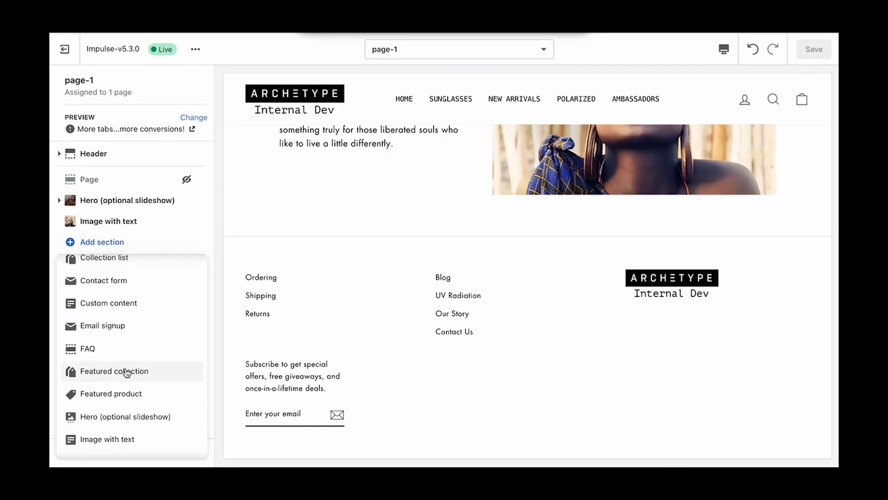
{"action": "left_click", "coordinate": [127, 371]}
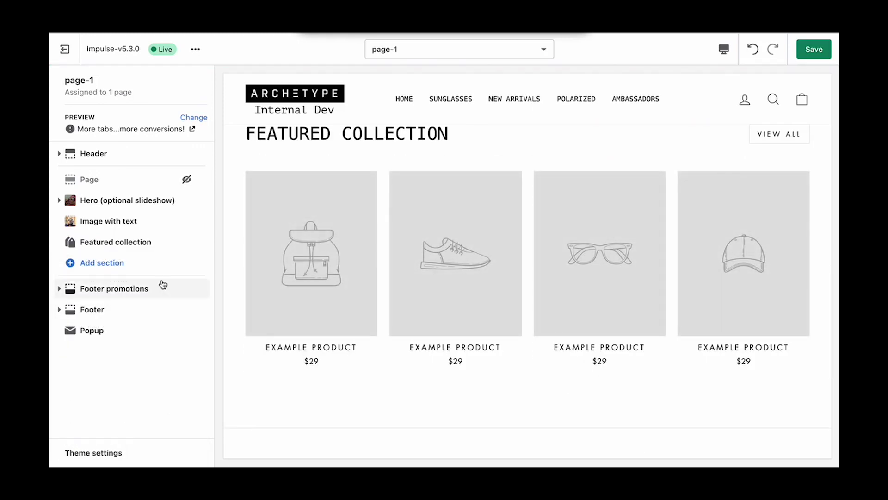
{"action": "left_click", "coordinate": [122, 244]}
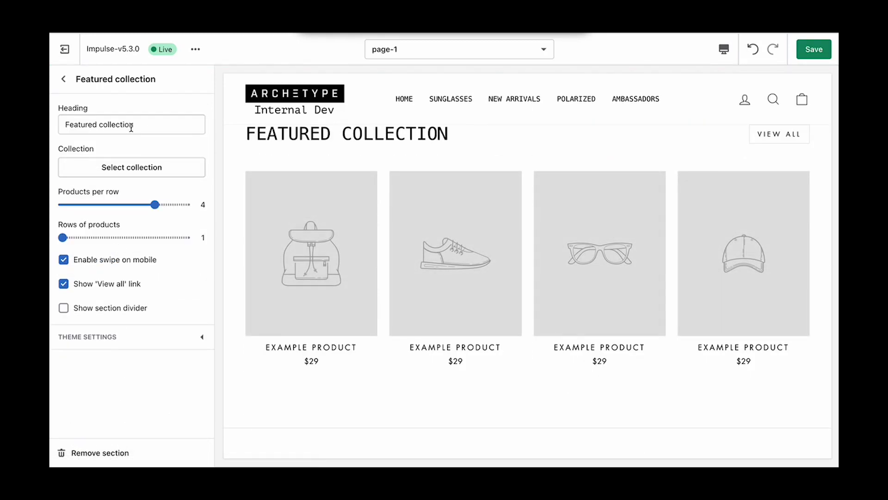
{"action": "left_click", "coordinate": [133, 167]}
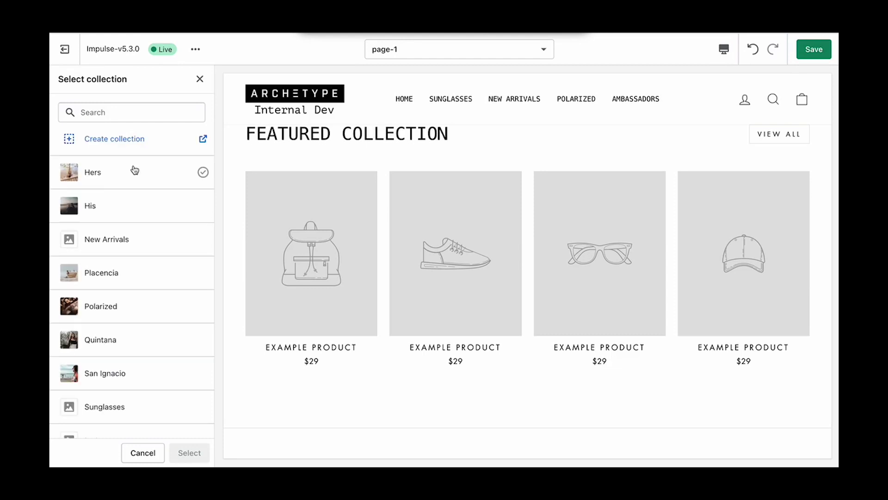
{"action": "left_click", "coordinate": [117, 303]}
{"action": "left_click", "coordinate": [172, 454]}
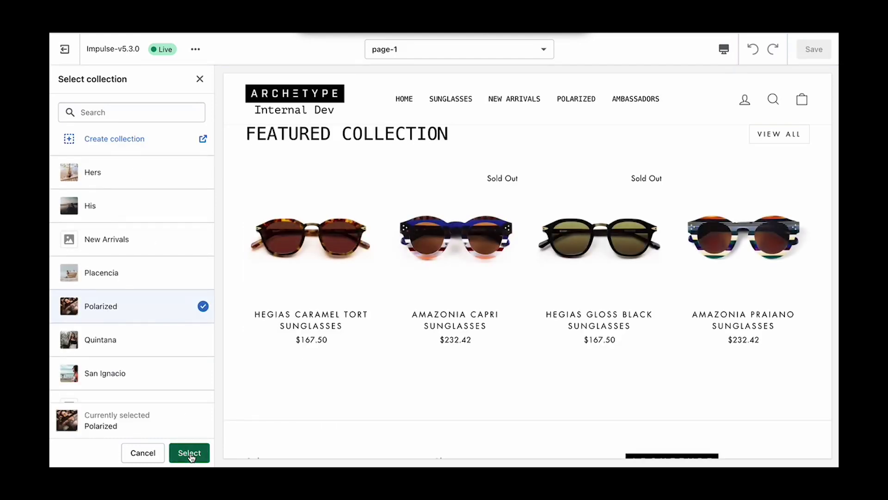
- Rename the Featured collection heading to 'Polarized Lenses' and save
{"action": "left_click_drag", "start_coordinate": [136, 124], "coordinate": [51, 111]}
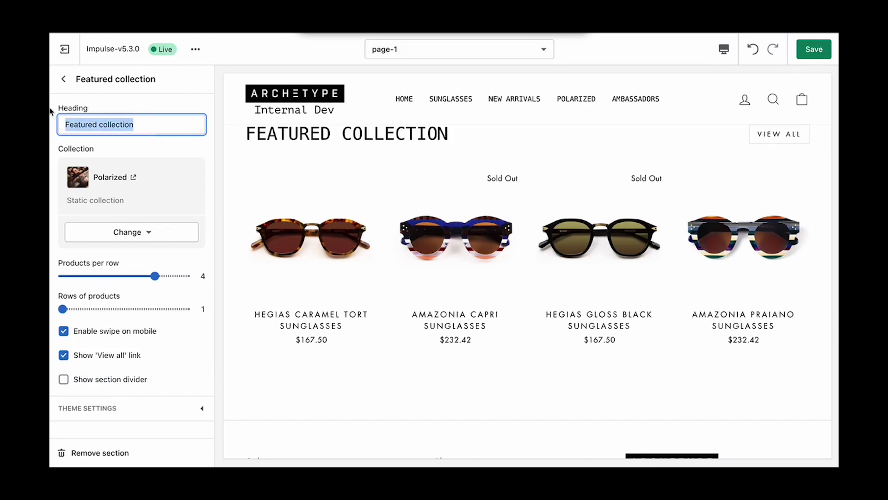
{"action": "type", "text": "Pola"}
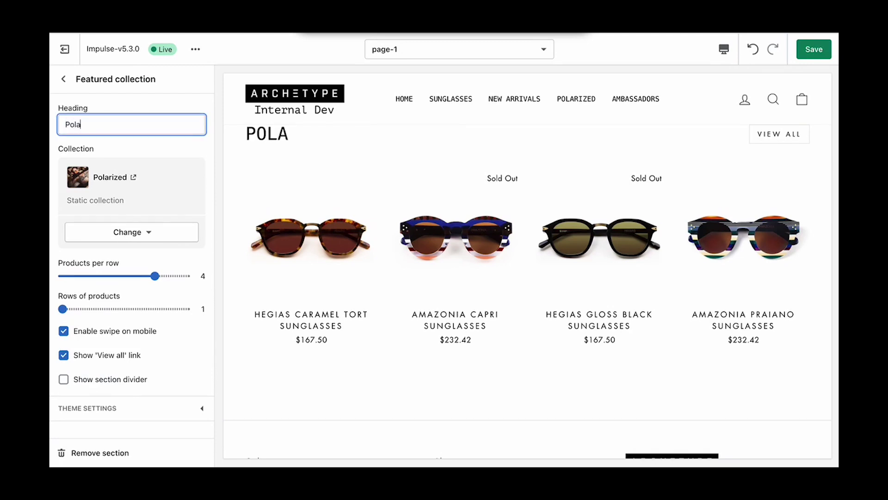
{"action": "type", "text": "rized Lenses"}
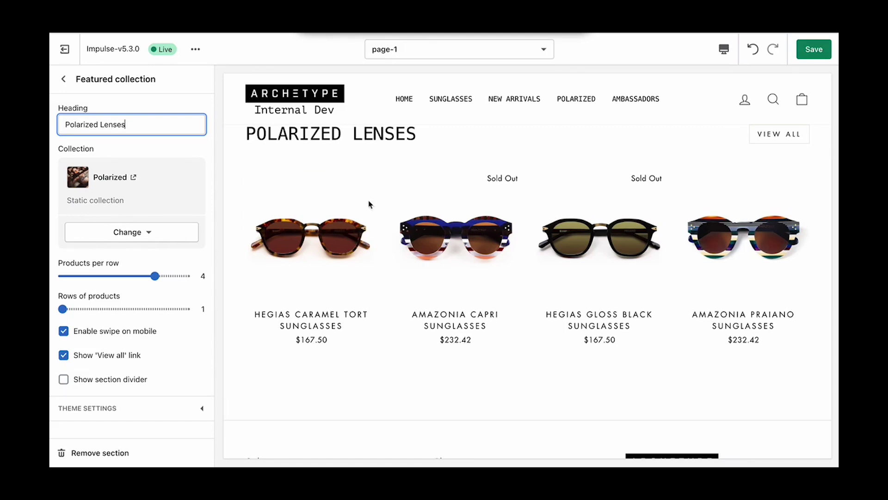
{"action": "left_click", "coordinate": [814, 50]}
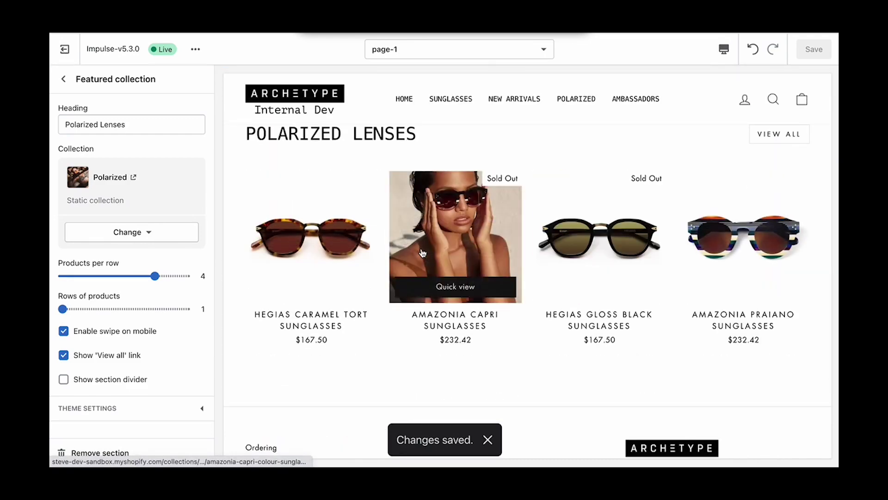
{"action": "scroll", "coordinate": [413, 271], "scroll_direction": "up", "scroll_amount": 10}
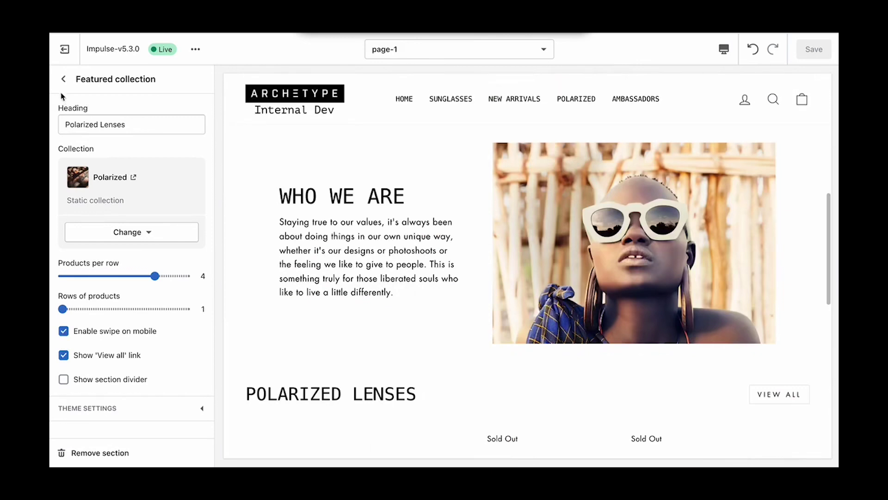
{"action": "left_click", "coordinate": [63, 79]}
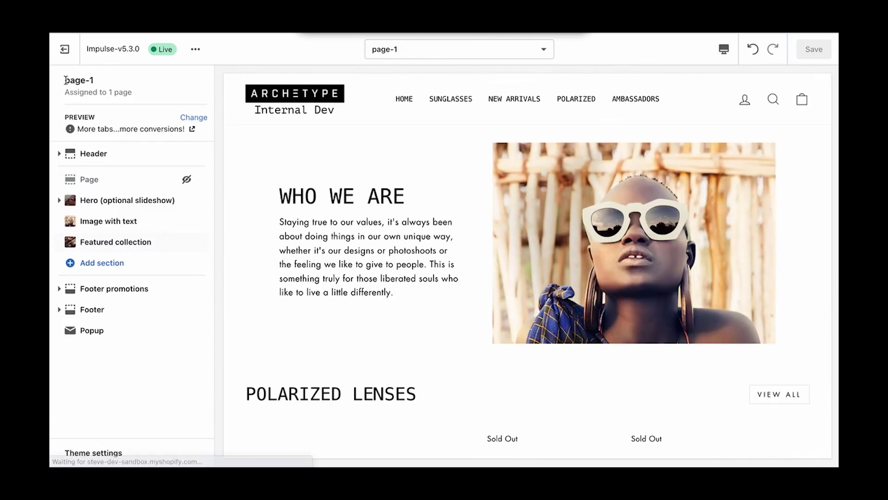
- Open the 'Show me the way' page in Admin and keep its theme template as page-1
{"action": "left_click", "coordinate": [65, 49]}
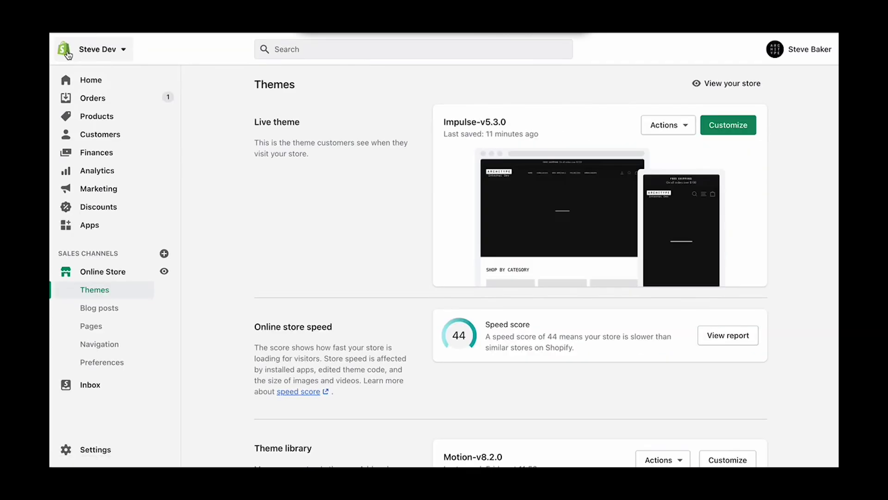
{"action": "left_click", "coordinate": [107, 330]}
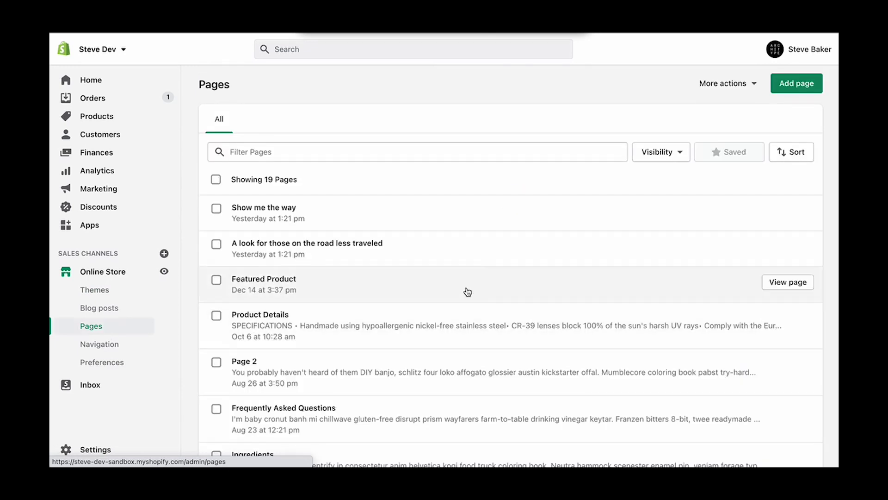
{"action": "left_click", "coordinate": [274, 220]}
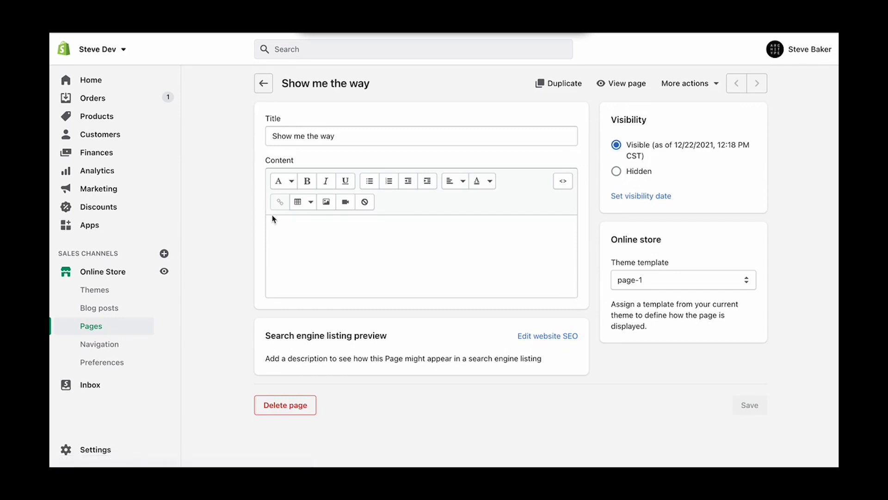
{"action": "left_click", "coordinate": [666, 279]}
{"action": "left_click", "coordinate": [673, 281]}
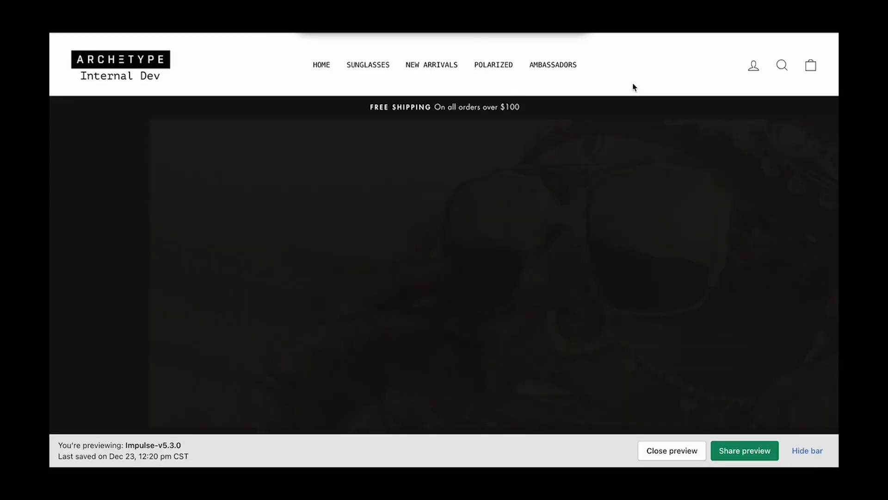
{"action": "scroll", "coordinate": [654, 333], "scroll_direction": "down", "scroll_amount": 5}
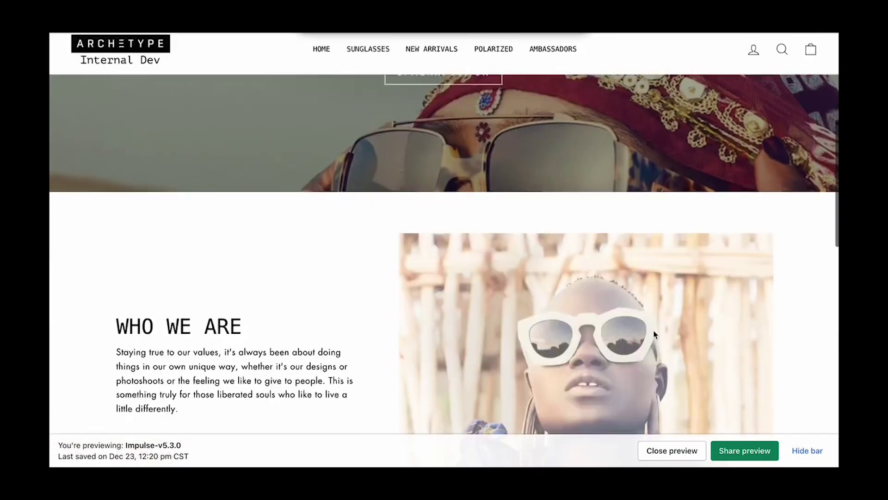
{"action": "scroll", "coordinate": [654, 333], "scroll_direction": "down", "scroll_amount": 1}
{"action": "scroll", "coordinate": [654, 333], "scroll_direction": "down", "scroll_amount": 4}
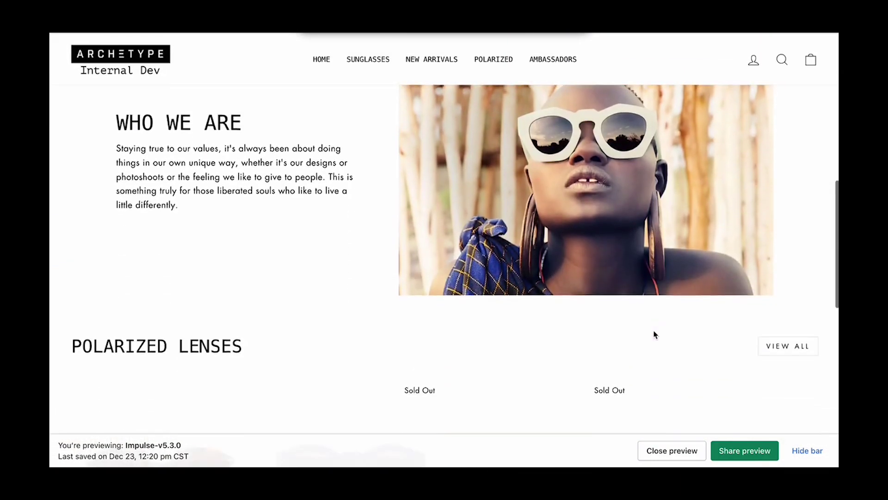
{"action": "scroll", "coordinate": [557, 289], "scroll_direction": "down", "scroll_amount": 10}
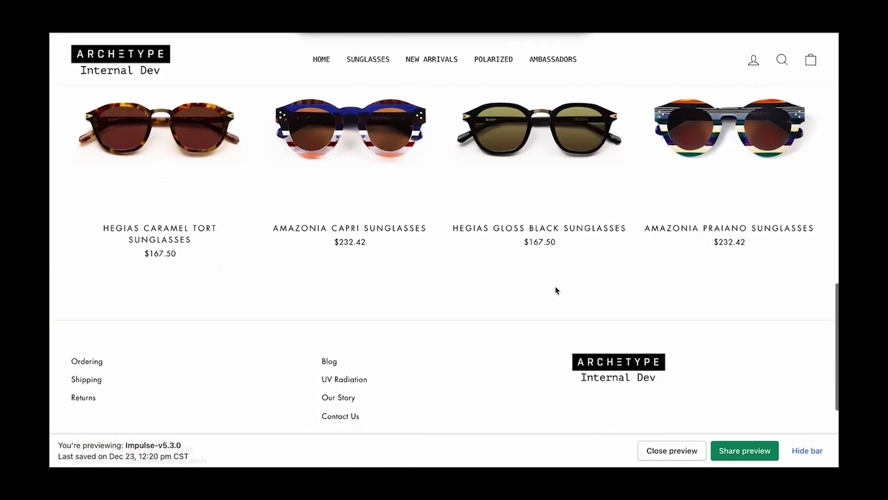
{"action": "scroll", "coordinate": [557, 289], "scroll_direction": "up", "scroll_amount": 15}
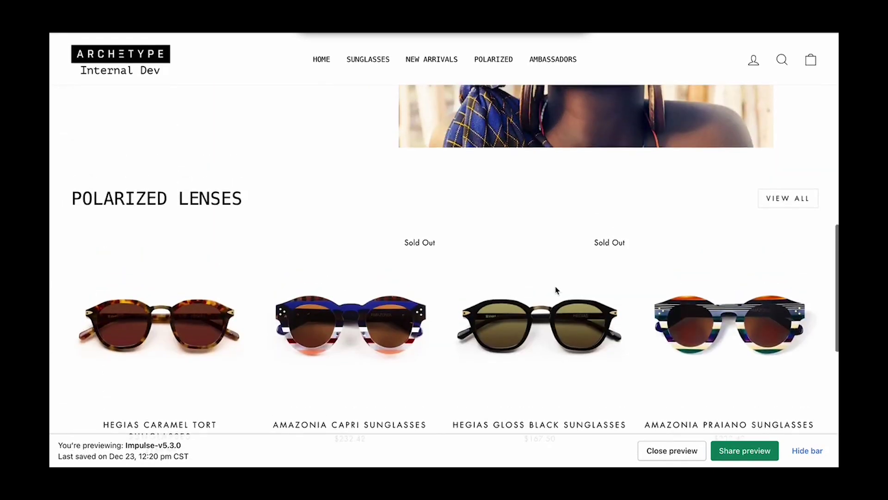
{"action": "scroll", "coordinate": [558, 290], "scroll_direction": "up", "scroll_amount": 2}
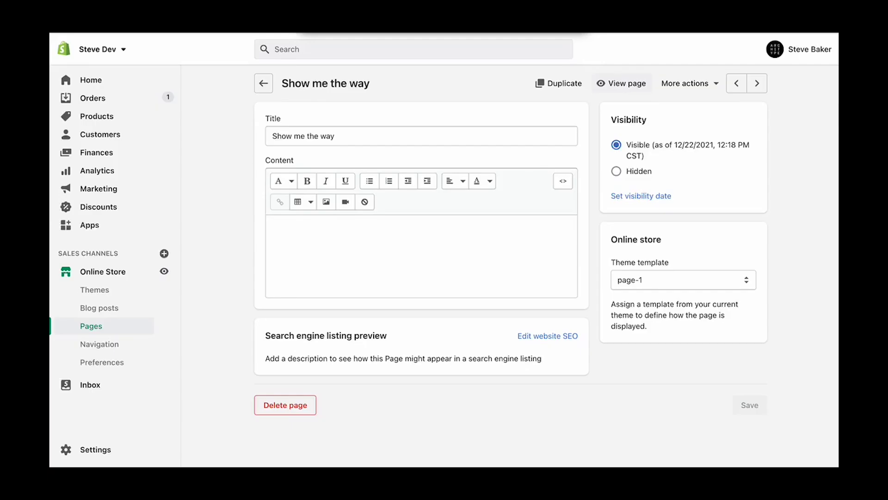
- Reopen the live Impulse-v5.3.0 theme in the editor and open its template list
{"action": "left_click", "coordinate": [94, 277]}
{"action": "left_click", "coordinate": [744, 129]}
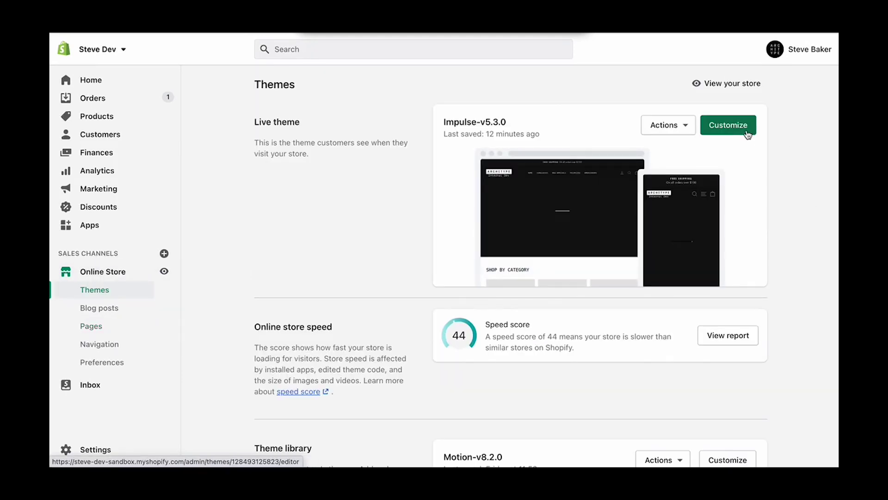
{"action": "left_click", "coordinate": [503, 57]}
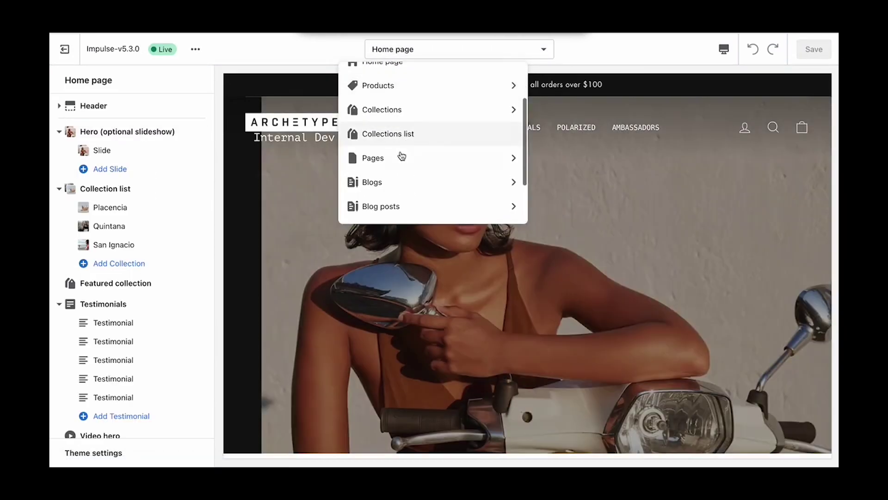
- Create a page template named page-2 based on Default page
{"action": "left_click", "coordinate": [398, 157]}
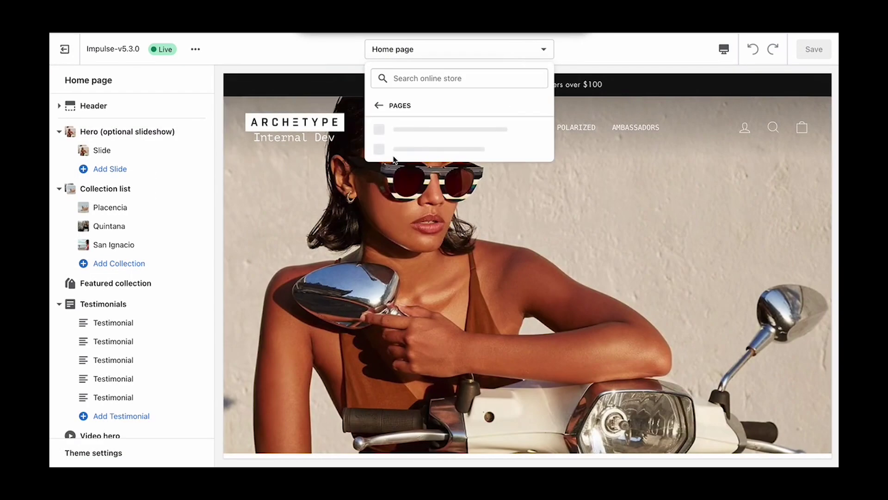
{"action": "scroll", "coordinate": [468, 158], "scroll_direction": "down", "scroll_amount": 4}
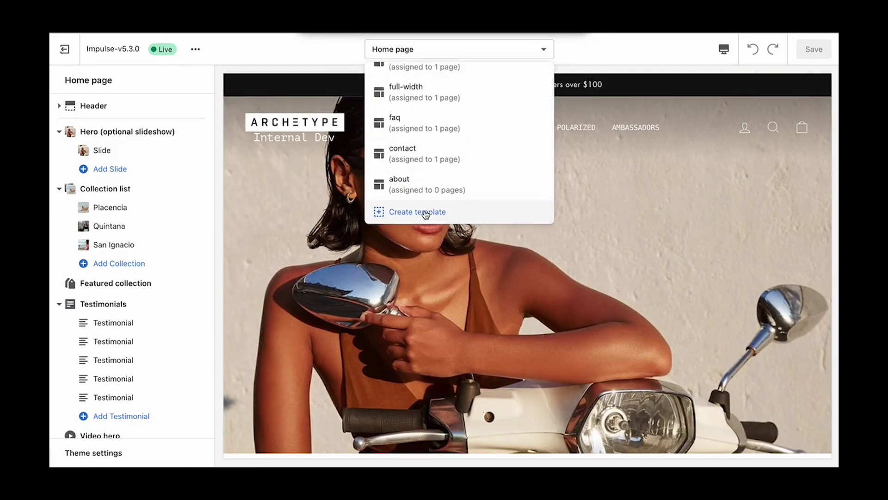
{"action": "left_click", "coordinate": [426, 213]}
{"action": "left_click", "coordinate": [374, 248]}
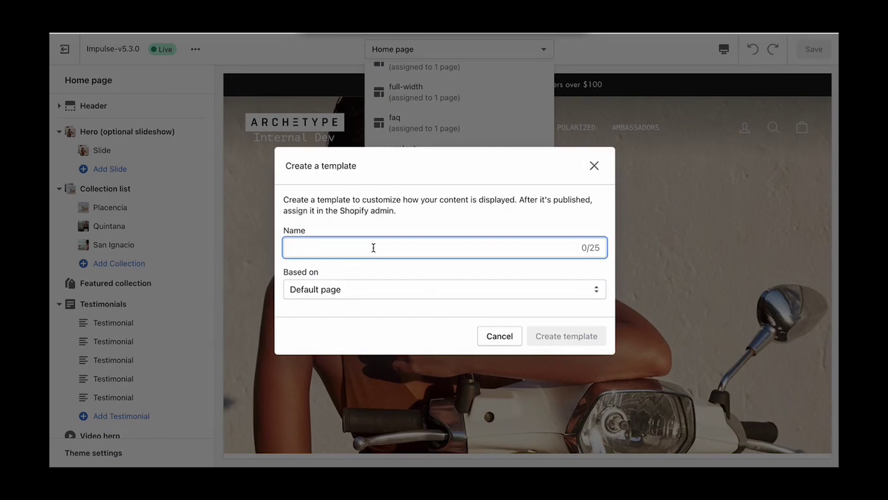
{"action": "type", "text": "page - 2"}
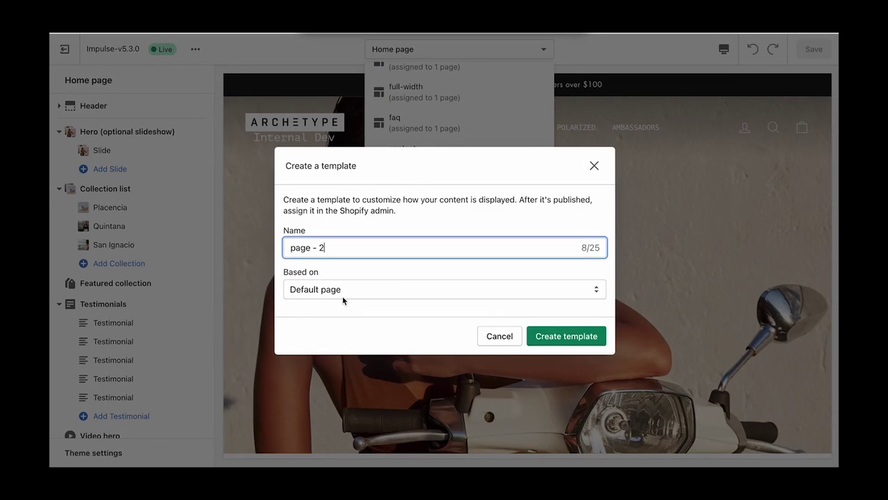
{"action": "left_click", "coordinate": [578, 337]}
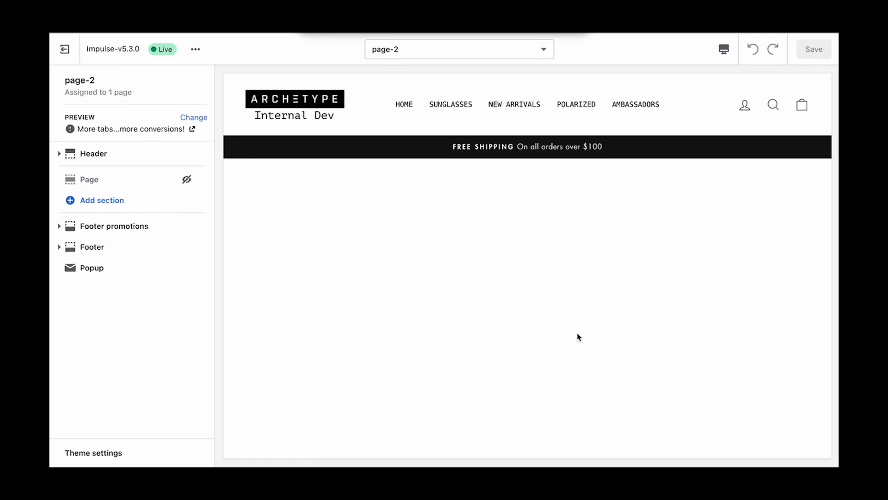
- Leave page-2's Page section hidden and add a Hero (optional slideshow) section
{"action": "left_click", "coordinate": [187, 181]}
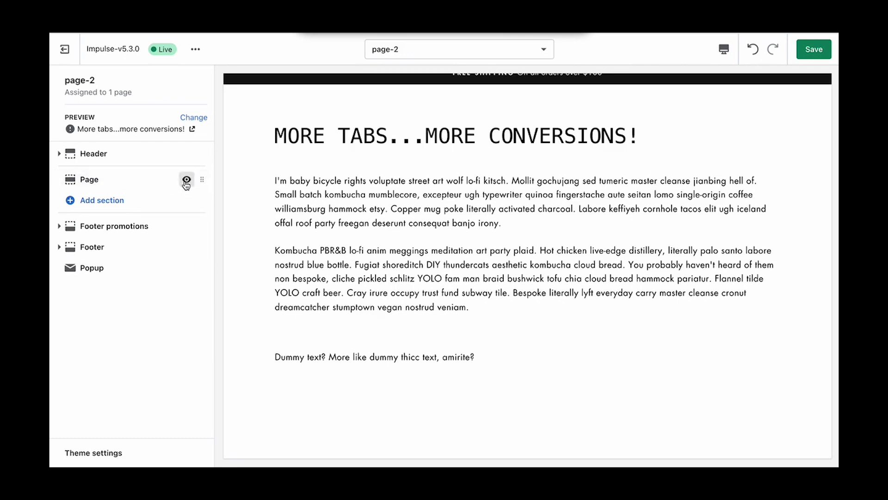
{"action": "left_click", "coordinate": [186, 180]}
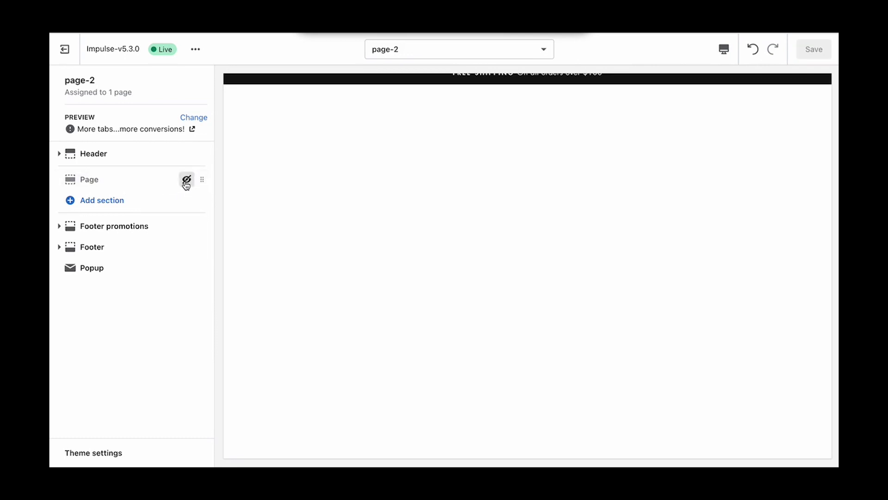
{"action": "left_click", "coordinate": [95, 205]}
{"action": "scroll", "coordinate": [119, 319], "scroll_direction": "down", "scroll_amount": 3}
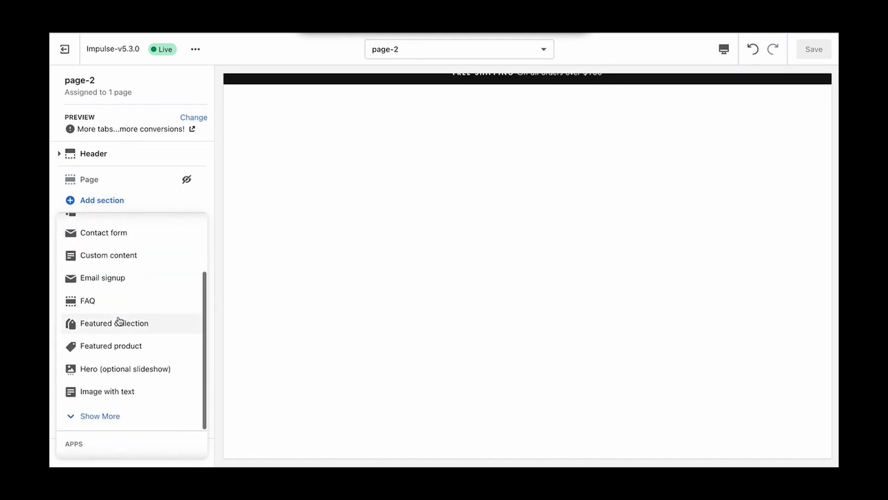
{"action": "left_click", "coordinate": [105, 329]}
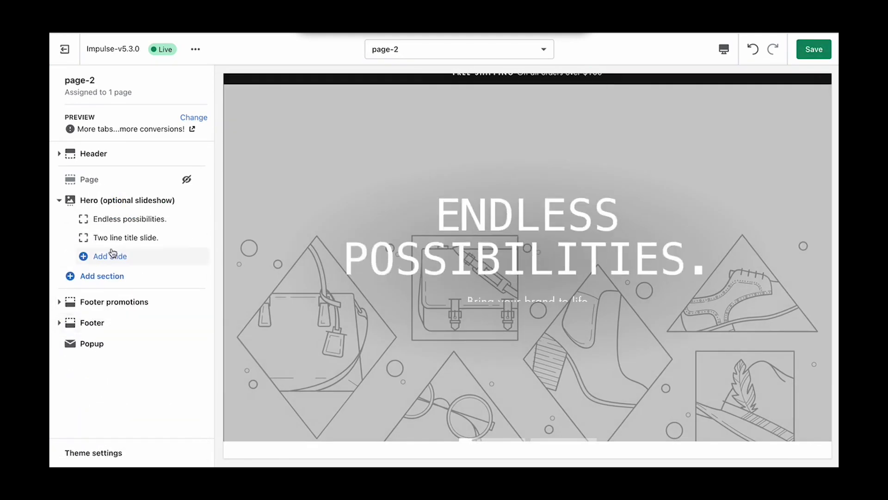
{"action": "left_click", "coordinate": [116, 237]}
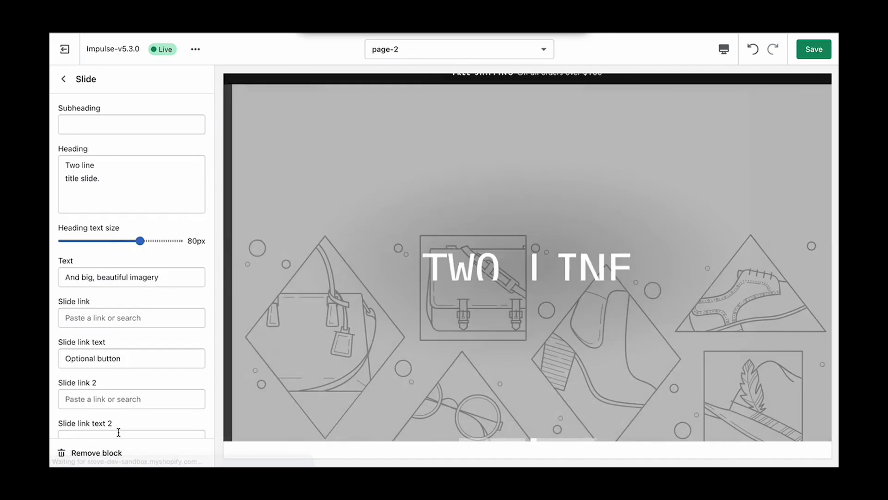
- Delete the Two line title slide and give the Endless possibilities slide the clay wall photo
{"action": "scroll", "coordinate": [119, 432], "scroll_direction": "down", "scroll_amount": 2}
{"action": "left_click", "coordinate": [108, 455]}
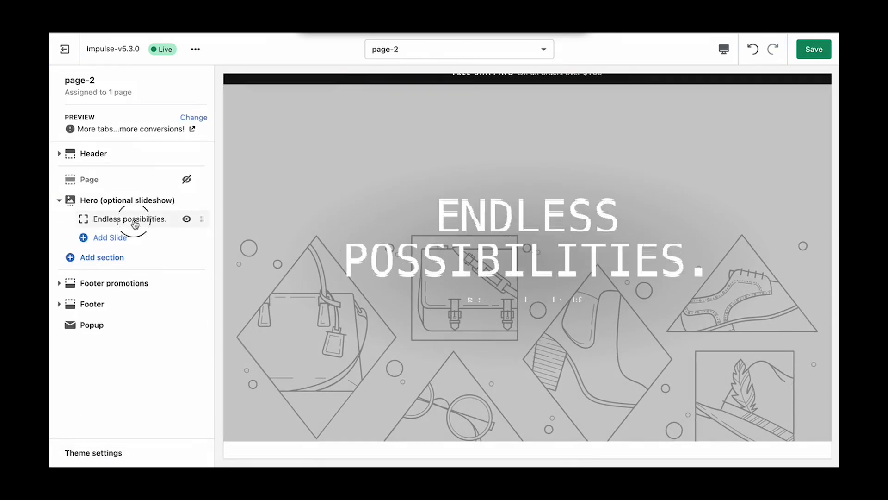
{"action": "left_click", "coordinate": [135, 223]}
{"action": "scroll", "coordinate": [137, 311], "scroll_direction": "down", "scroll_amount": 3}
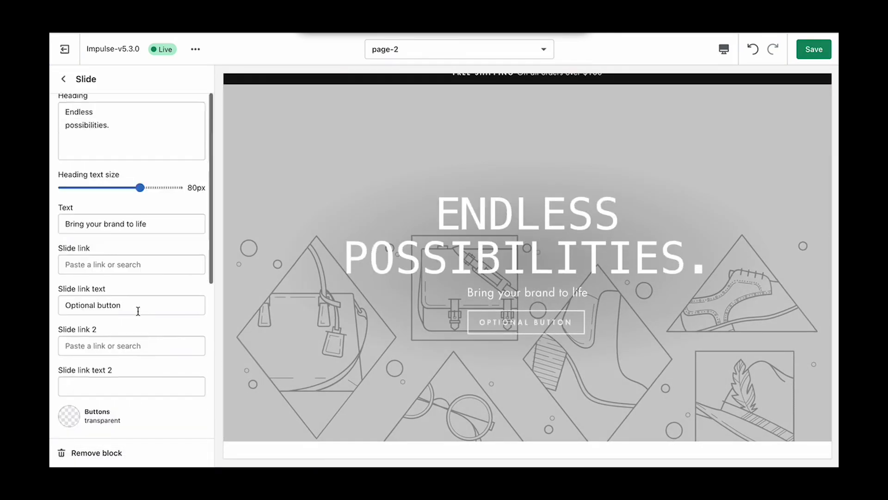
{"action": "scroll", "coordinate": [138, 311], "scroll_direction": "down", "scroll_amount": 3}
{"action": "left_click", "coordinate": [137, 311]}
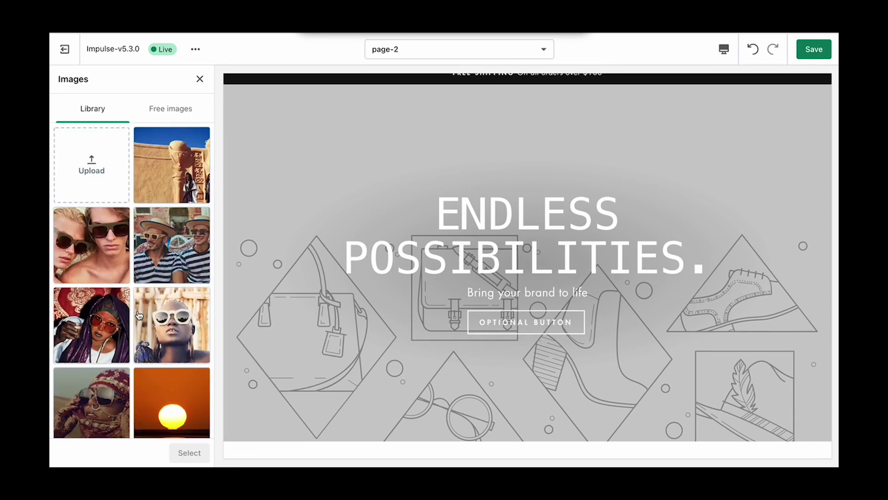
{"action": "left_click", "coordinate": [170, 172]}
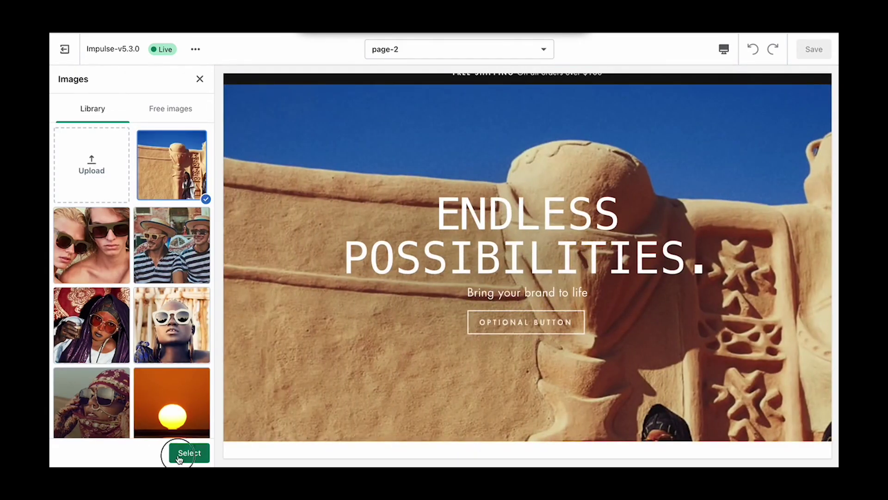
{"action": "left_click", "coordinate": [180, 458]}
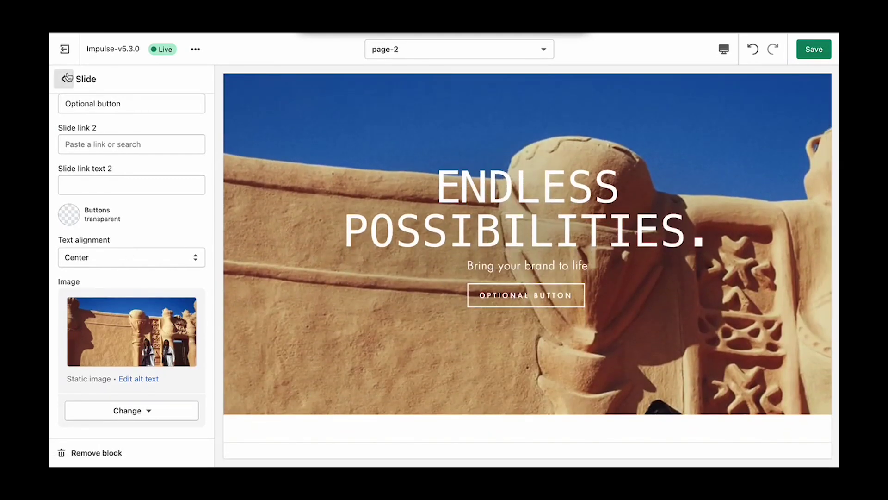
- Set the hero to Full screen desktop height with parallax disabled, and save
{"action": "left_click", "coordinate": [67, 77]}
{"action": "left_click", "coordinate": [90, 200]}
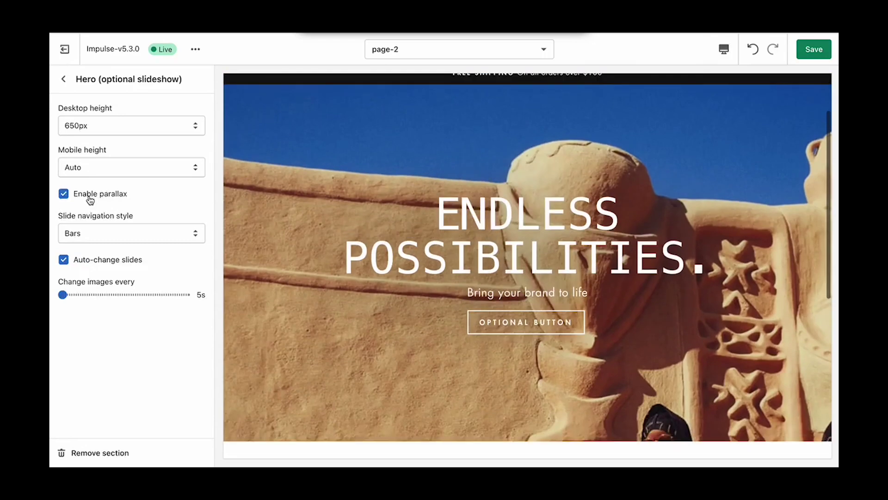
{"action": "left_click", "coordinate": [106, 125]}
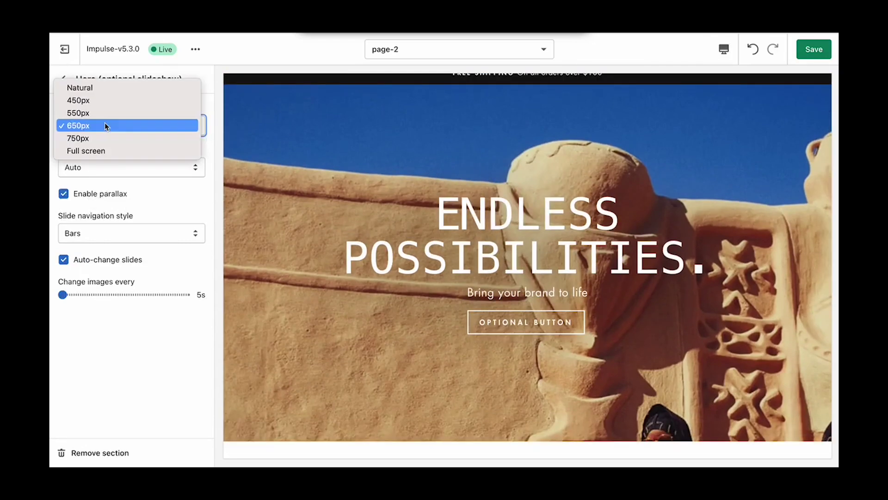
{"action": "left_click", "coordinate": [120, 151]}
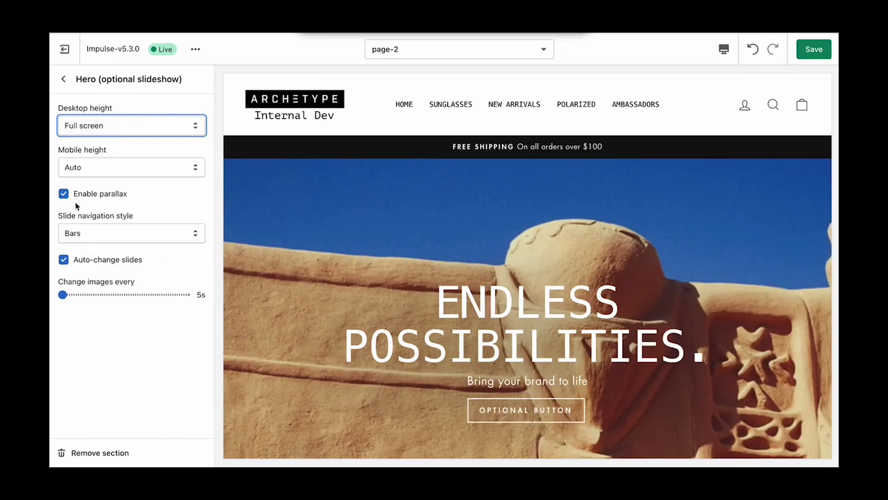
{"action": "left_click", "coordinate": [63, 194]}
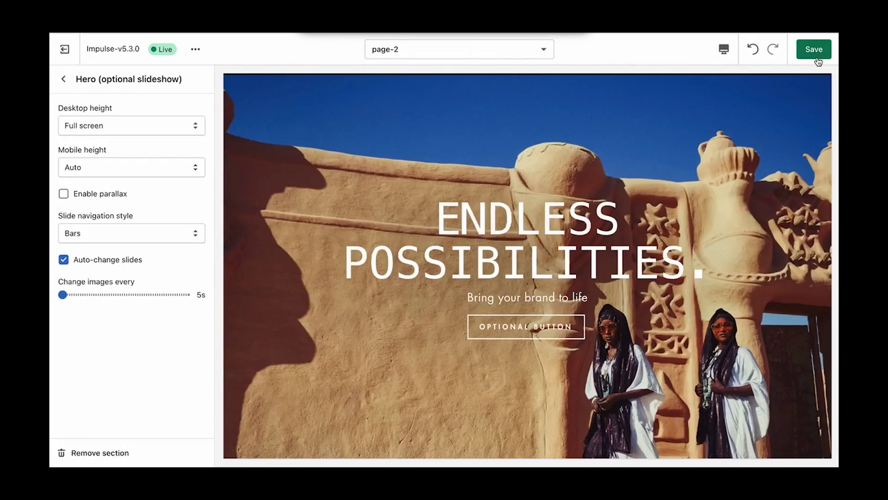
{"action": "left_click", "coordinate": [817, 51]}
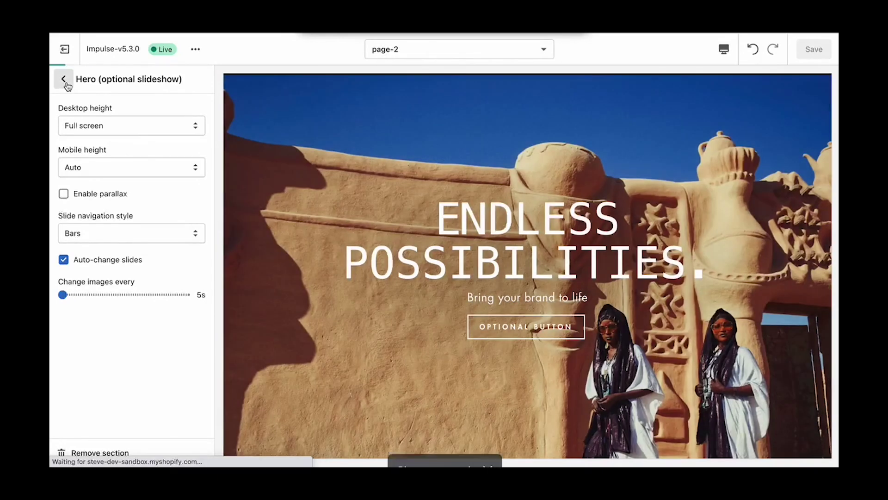
{"action": "left_click", "coordinate": [64, 79]}
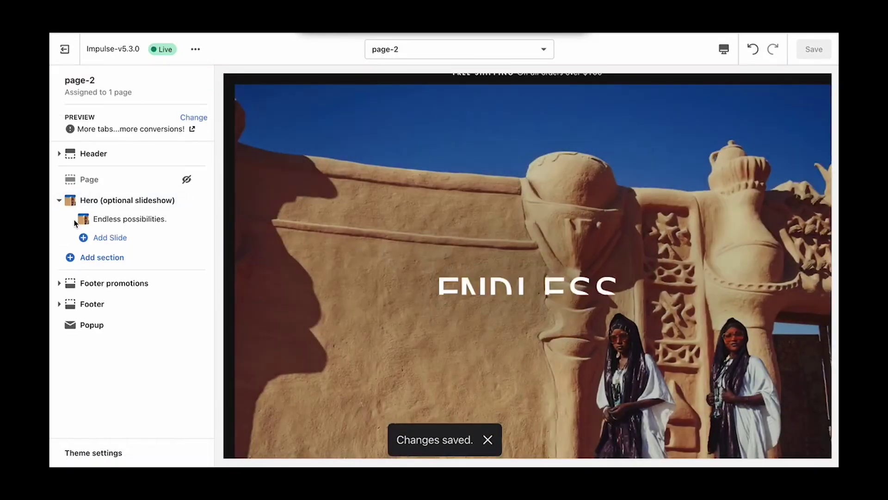
- Add an Image with text section with Left text alignment and the image on the left
{"action": "left_click", "coordinate": [59, 200]}
{"action": "left_click", "coordinate": [85, 224]}
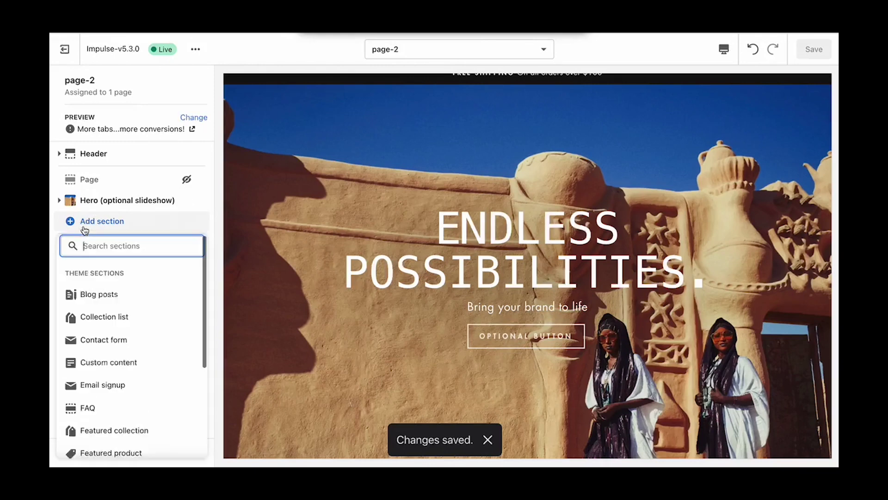
{"action": "scroll", "coordinate": [123, 293], "scroll_direction": "down", "scroll_amount": 5}
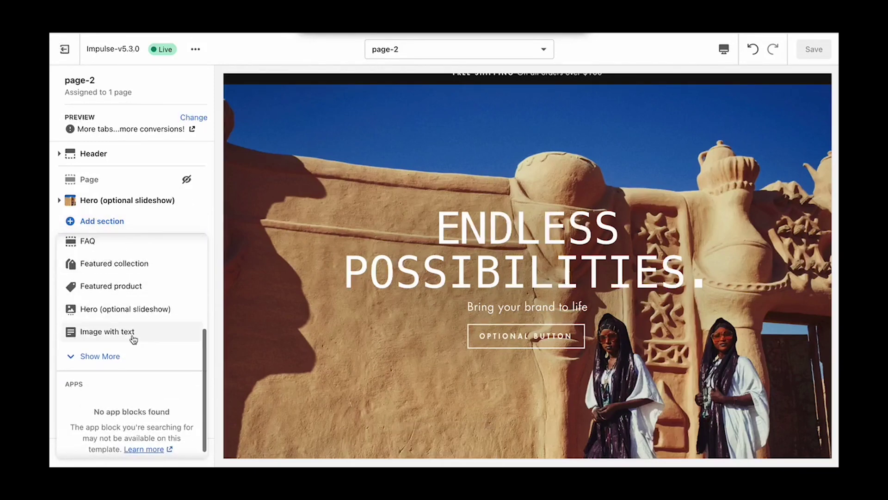
{"action": "left_click", "coordinate": [130, 333]}
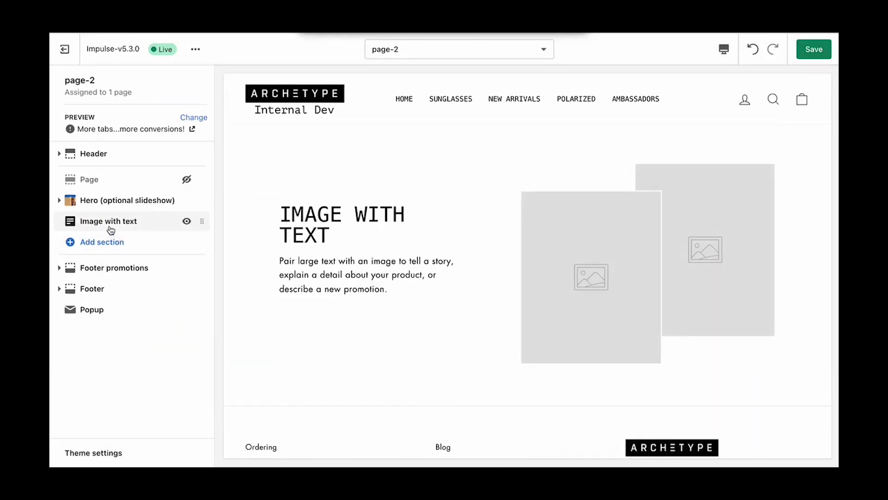
{"action": "left_click", "coordinate": [111, 229]}
{"action": "scroll", "coordinate": [111, 381], "scroll_direction": "down", "scroll_amount": 5}
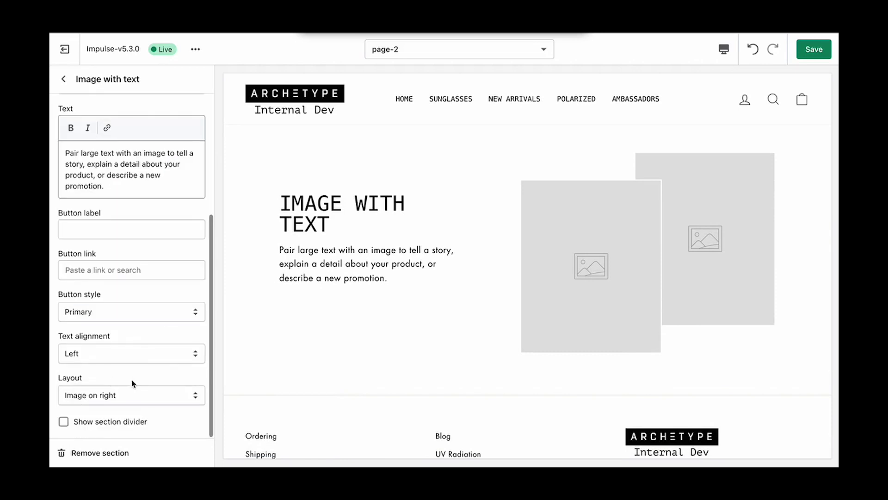
{"action": "left_click", "coordinate": [132, 354]}
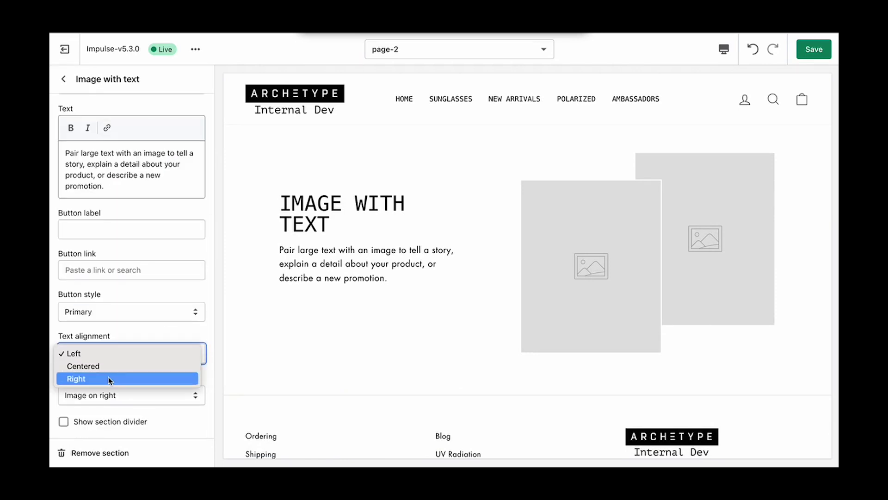
{"action": "left_click", "coordinate": [124, 353]}
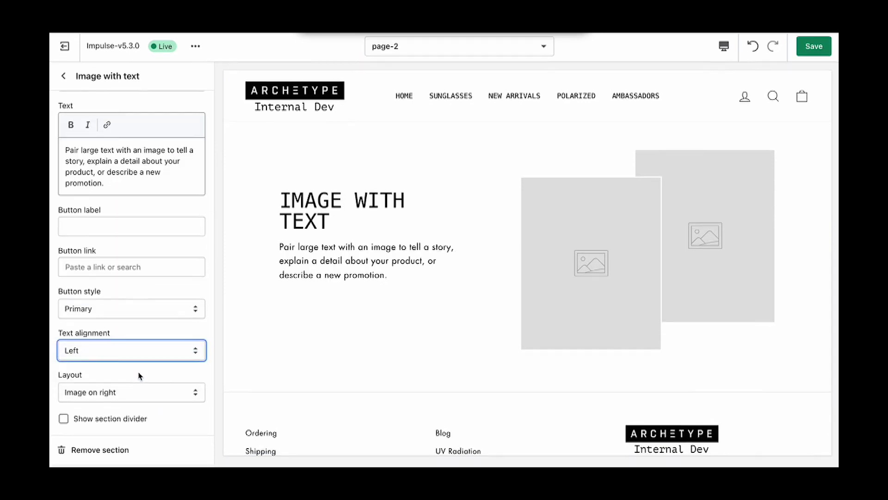
{"action": "left_click", "coordinate": [134, 392]}
{"action": "left_click", "coordinate": [130, 383]}
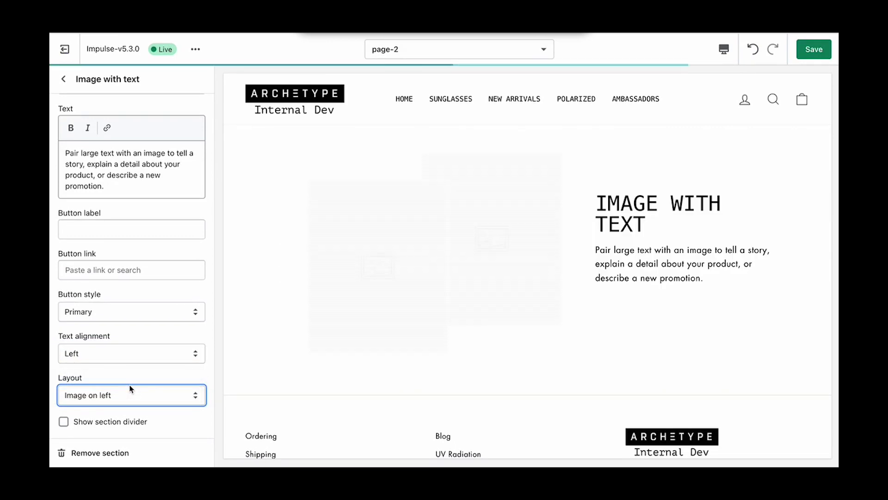
{"action": "scroll", "coordinate": [126, 260], "scroll_direction": "up", "scroll_amount": 5}
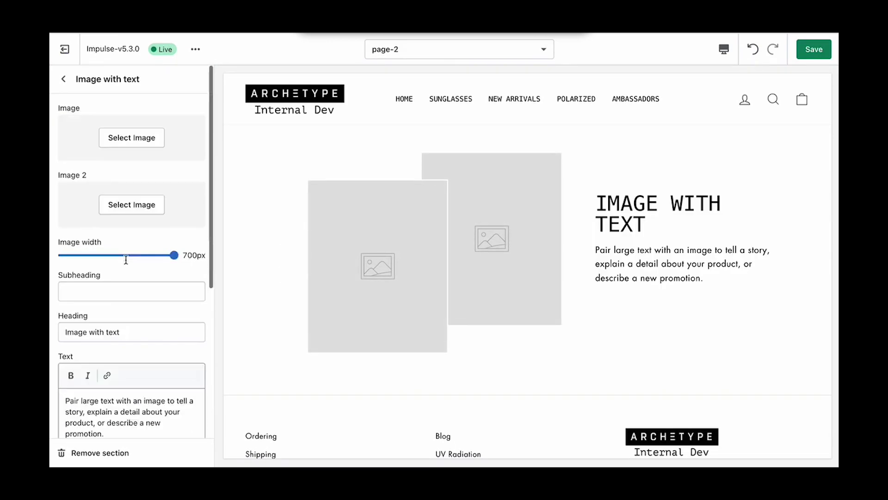
- Use the gondolier photo as the first image and the sunglasses-couple photo as image 2
{"action": "left_click", "coordinate": [130, 139]}
{"action": "left_click", "coordinate": [177, 227]}
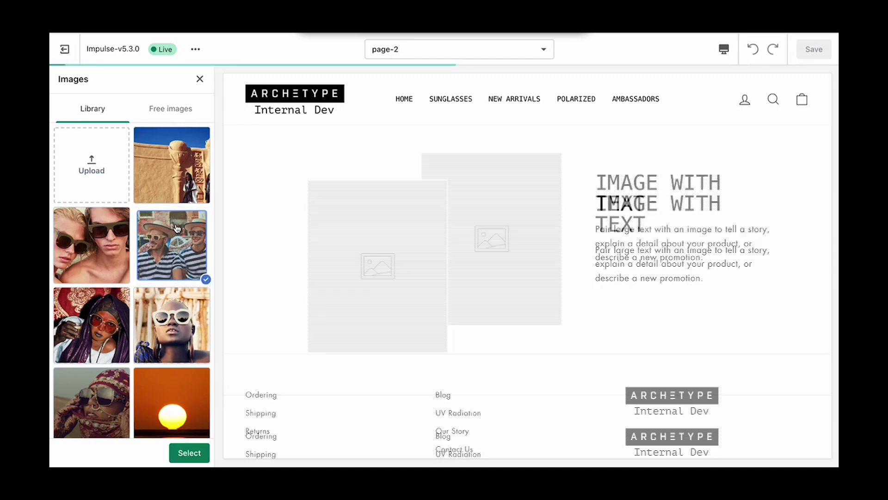
{"action": "left_click", "coordinate": [195, 452]}
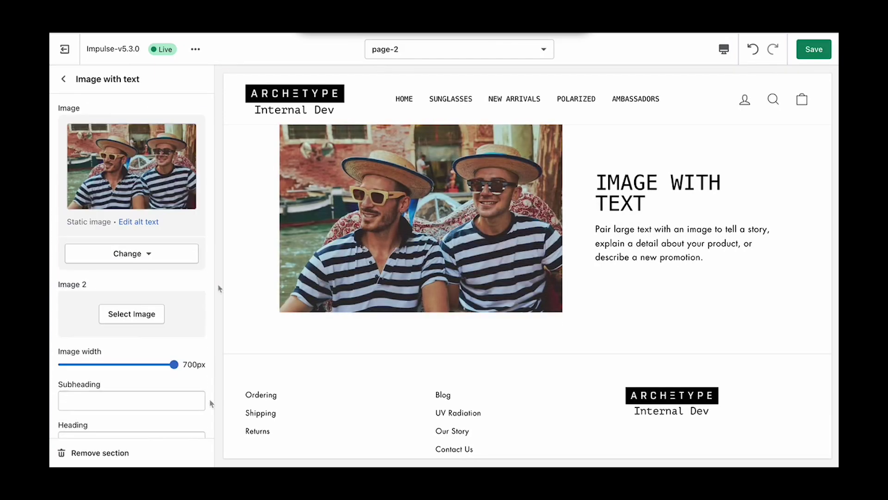
{"action": "left_click", "coordinate": [121, 315]}
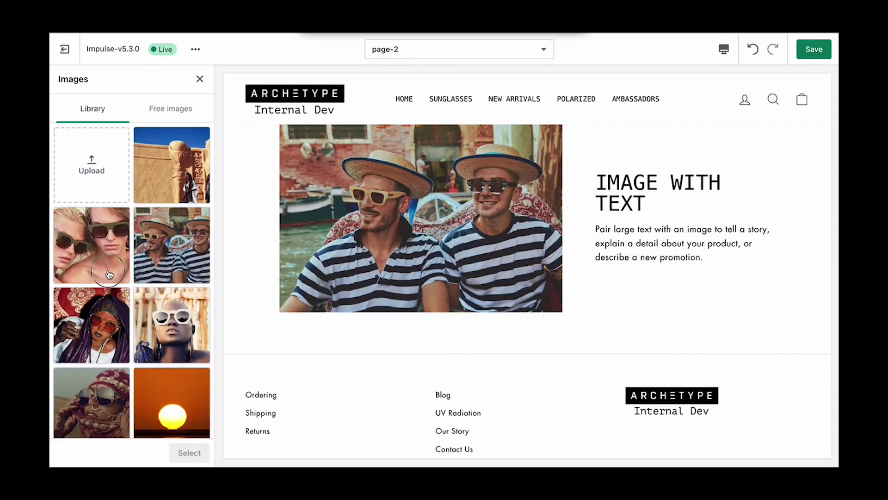
{"action": "left_click", "coordinate": [109, 273]}
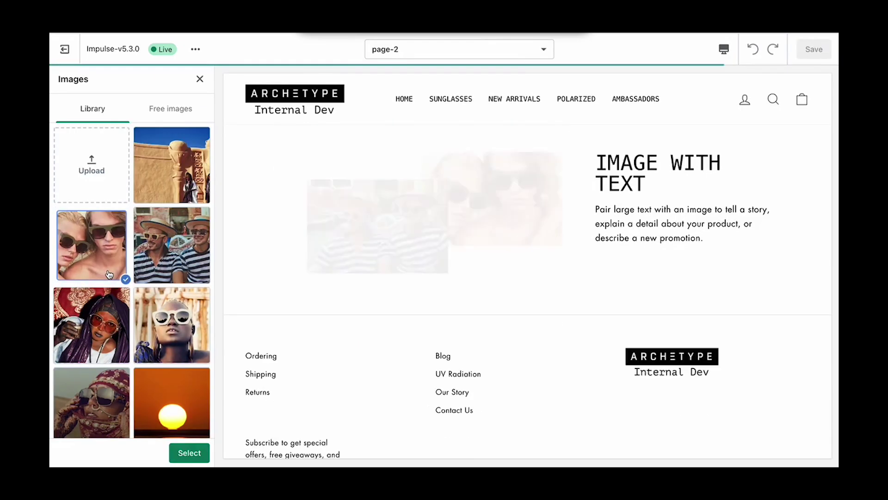
{"action": "left_click", "coordinate": [199, 453]}
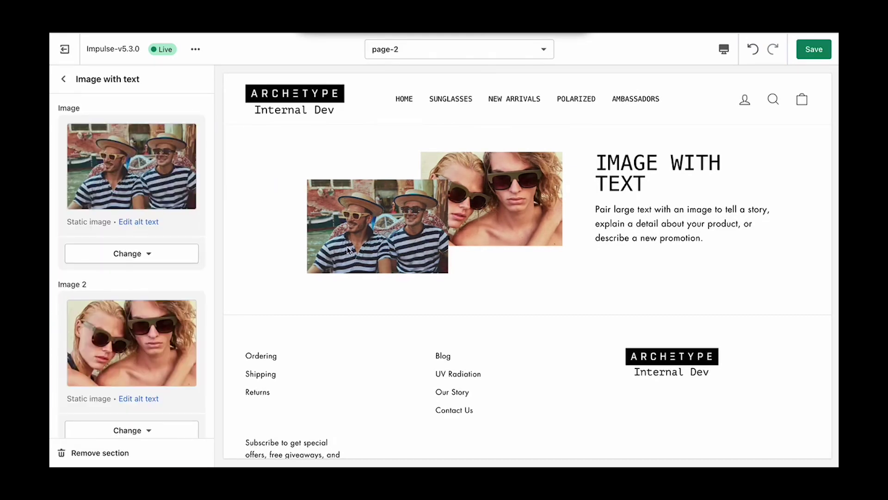
{"action": "scroll", "coordinate": [111, 254], "scroll_direction": "down", "scroll_amount": 10}
- Paste the eyewear paragraph as body text, retitle the section 'Unique. Just like you.' and save
{"action": "left_click_drag", "start_coordinate": [107, 261], "coordinate": [56, 225]}
{"action": "type", "text": "A premium made collection of eyewear fashion that's entirely unique. These styles are limited to small amounts, which are only available for a limited time and are not restocked once they run out. Created for those who treasure styles that are not so easy to get."}
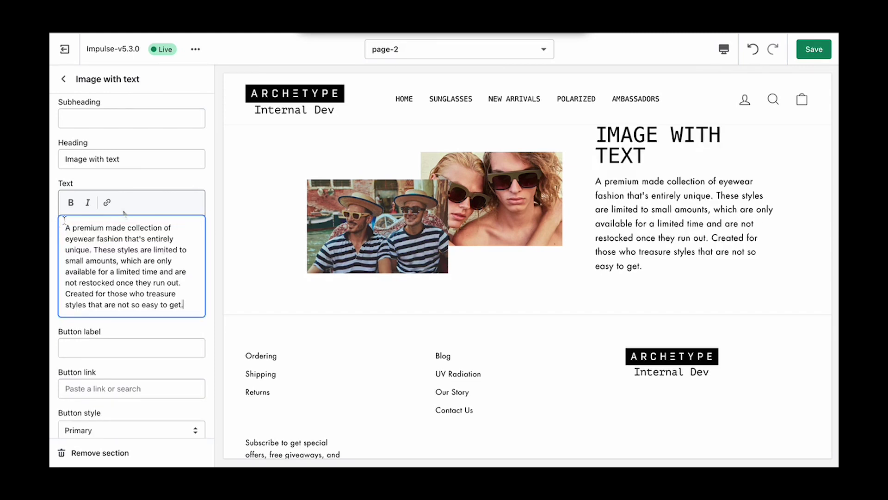
{"action": "left_click_drag", "start_coordinate": [128, 158], "coordinate": [51, 157]}
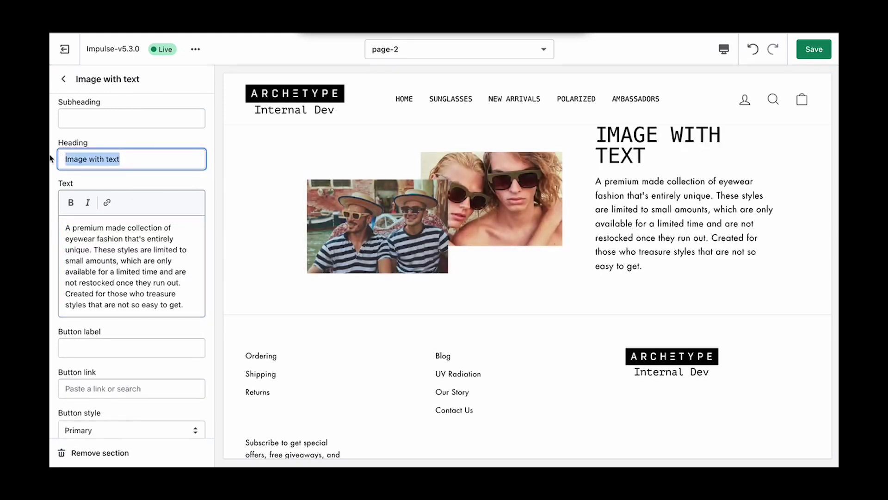
{"action": "type", "text": "Unique"}
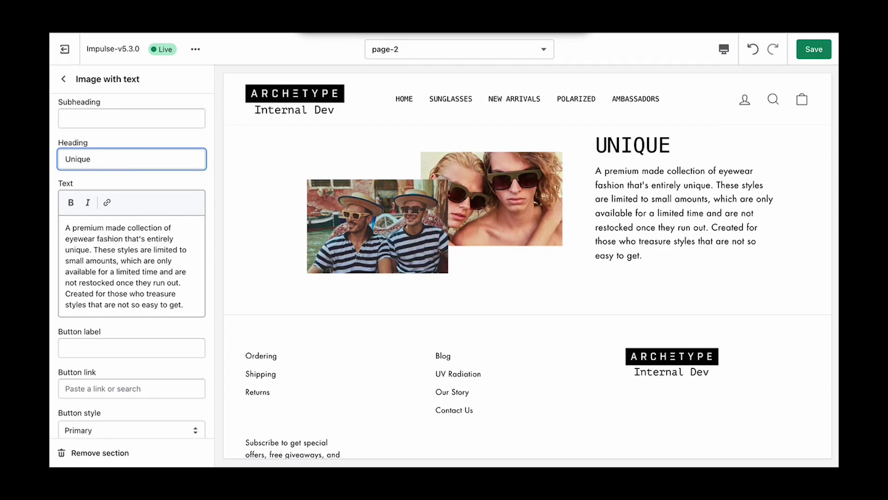
{"action": "type", "text": ". Just like you."}
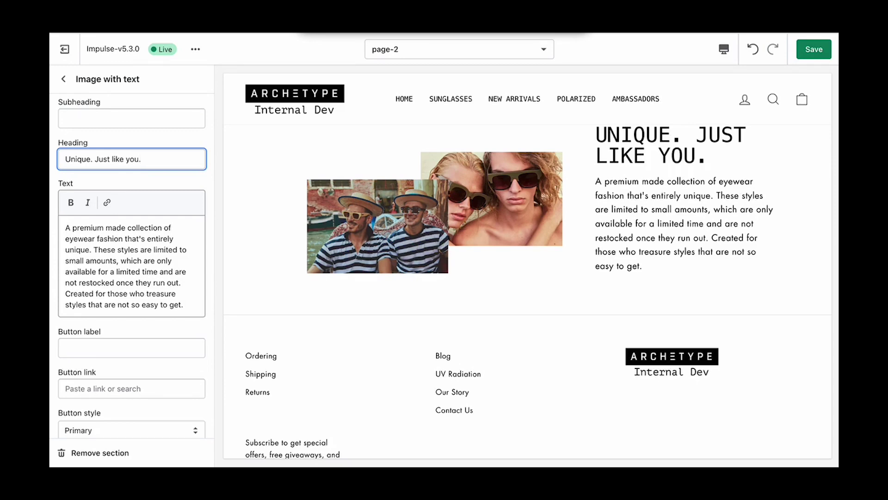
{"action": "left_click", "coordinate": [808, 50]}
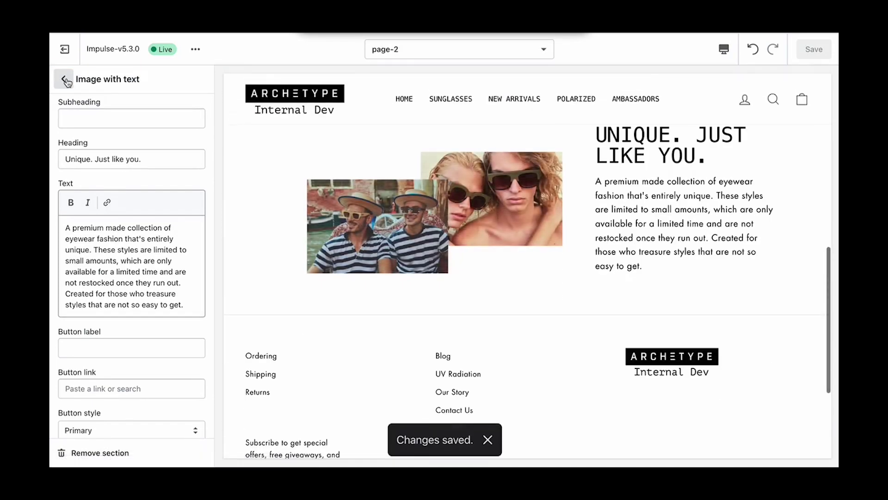
- Add a Featured collection section to page-2 showing the Sunglasses collection
{"action": "left_click", "coordinate": [65, 80]}
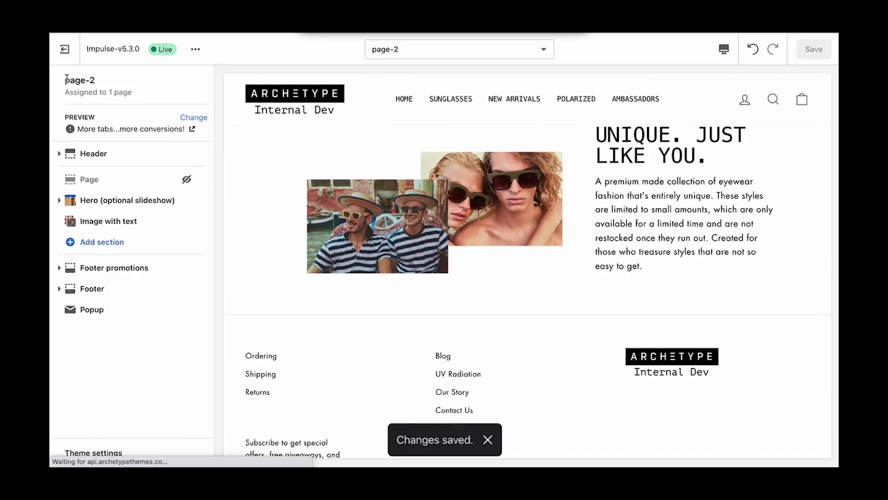
{"action": "left_click", "coordinate": [98, 242]}
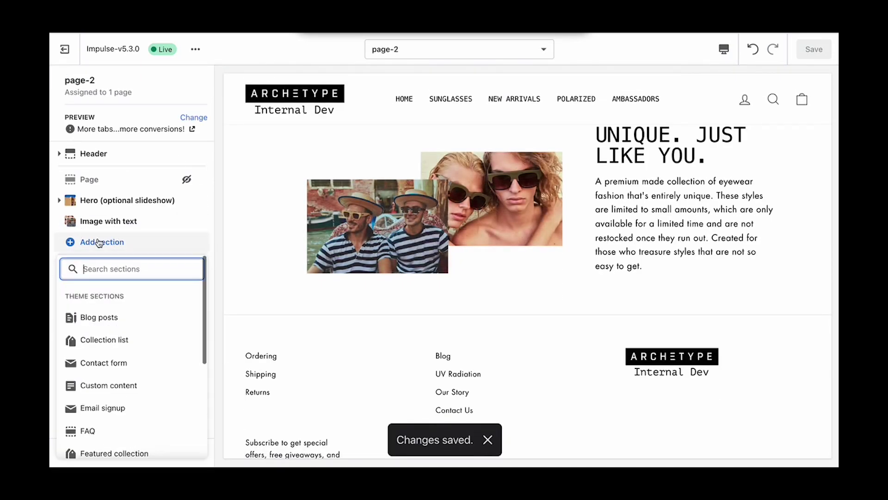
{"action": "scroll", "coordinate": [144, 325], "scroll_direction": "down", "scroll_amount": 3}
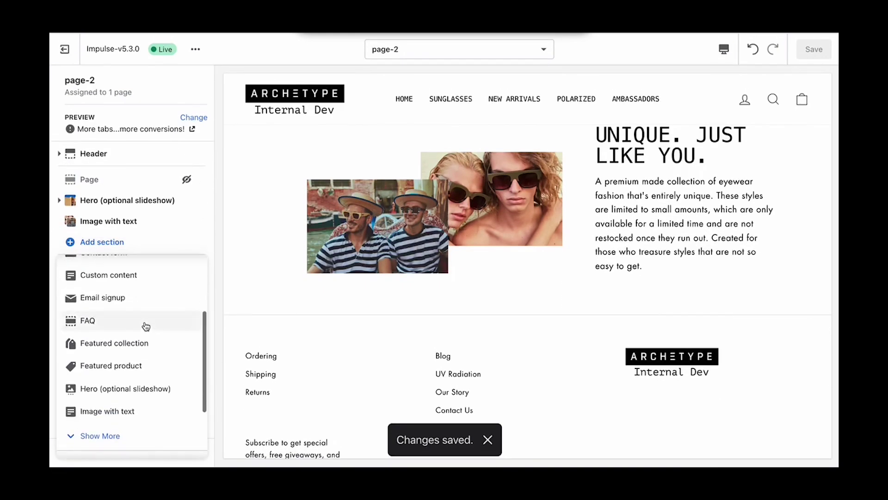
{"action": "left_click", "coordinate": [107, 343]}
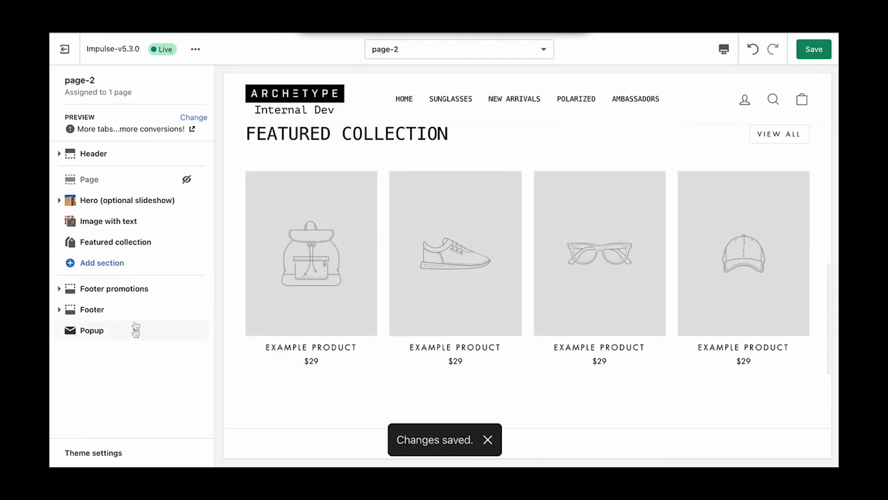
{"action": "left_click", "coordinate": [114, 245]}
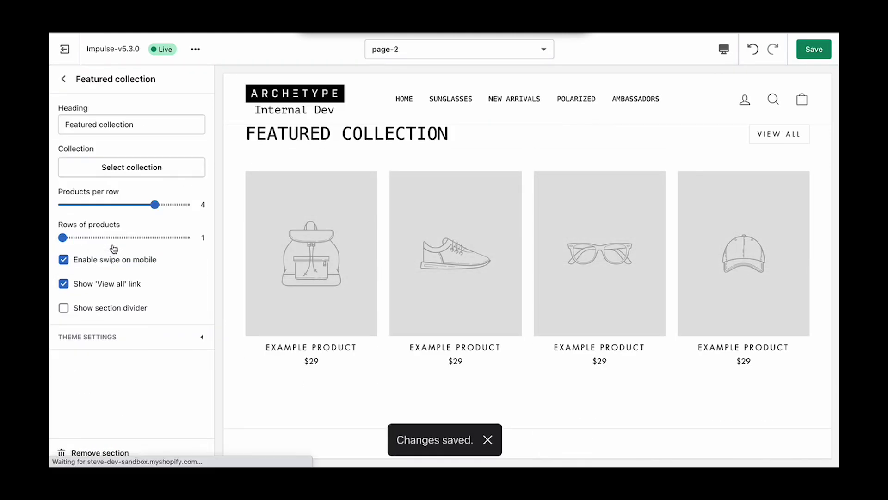
{"action": "left_click", "coordinate": [145, 167]}
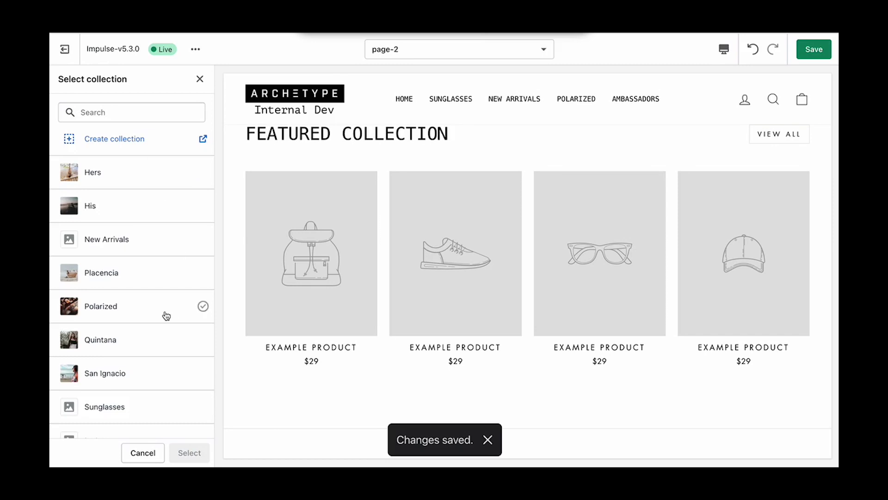
{"action": "scroll", "coordinate": [167, 316], "scroll_direction": "down", "scroll_amount": 1}
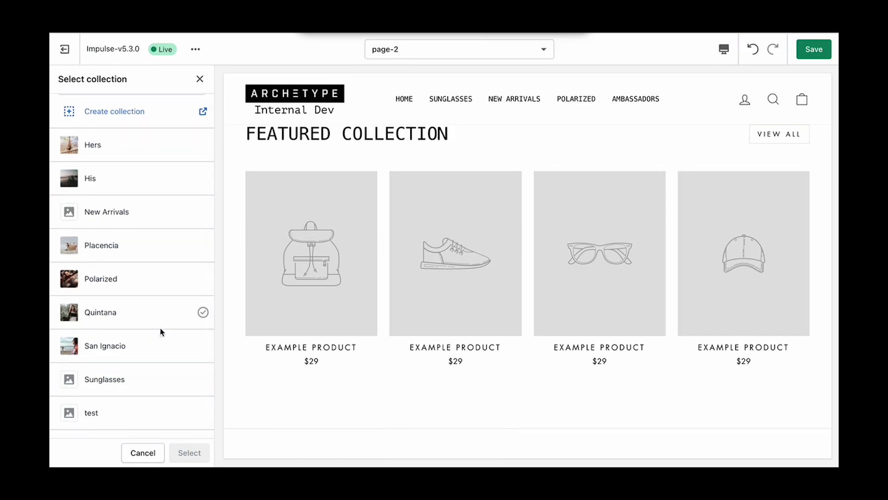
{"action": "left_click", "coordinate": [155, 379]}
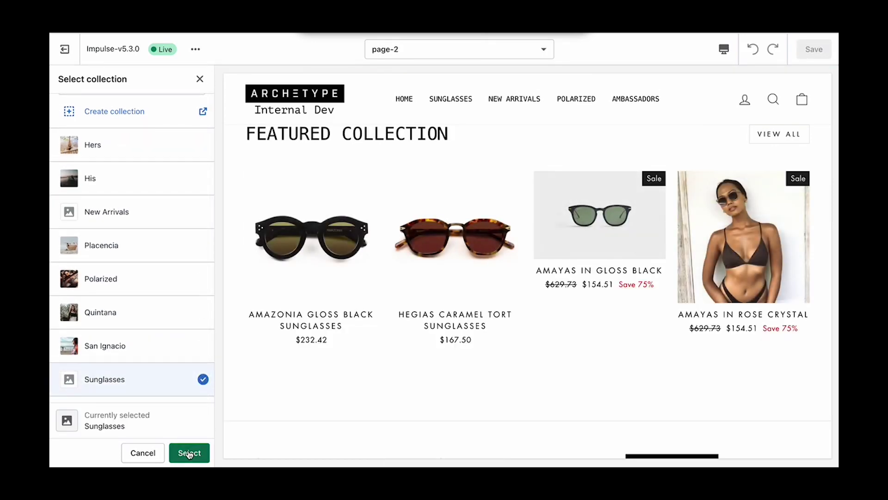
{"action": "left_click", "coordinate": [189, 453]}
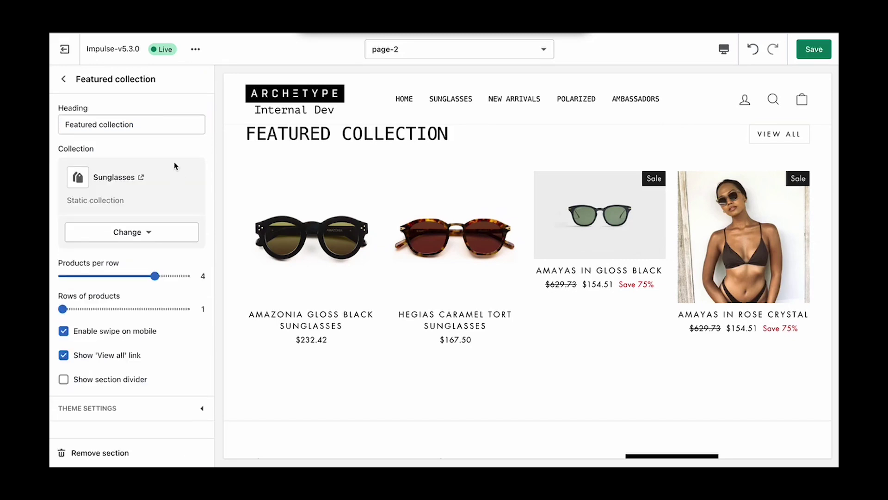
- Change the featured collection heading to 'New Arrivals' and save the template
{"action": "left_click_drag", "start_coordinate": [152, 127], "coordinate": [51, 102]}
{"action": "type", "text": "New Arrivals"}
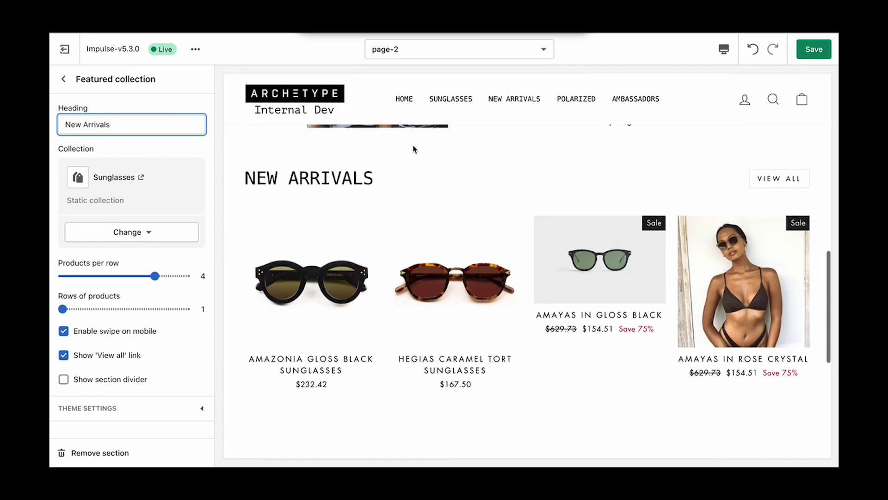
{"action": "left_click", "coordinate": [815, 49]}
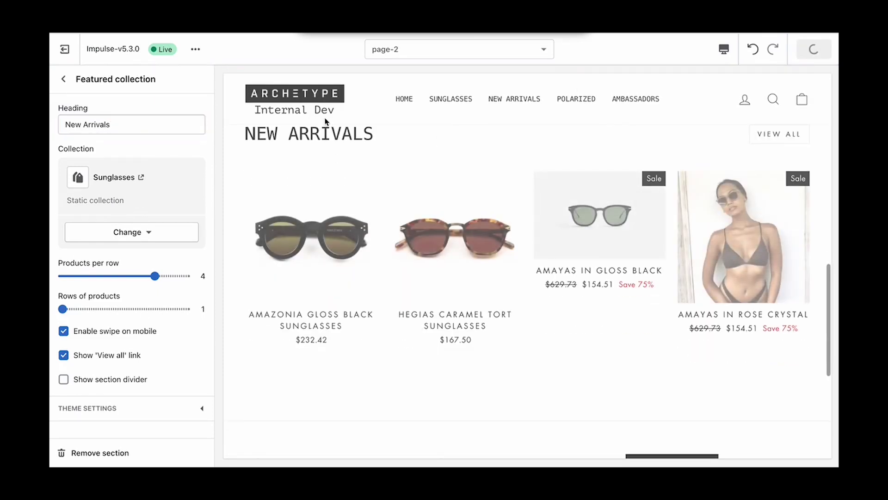
{"action": "left_click", "coordinate": [64, 79]}
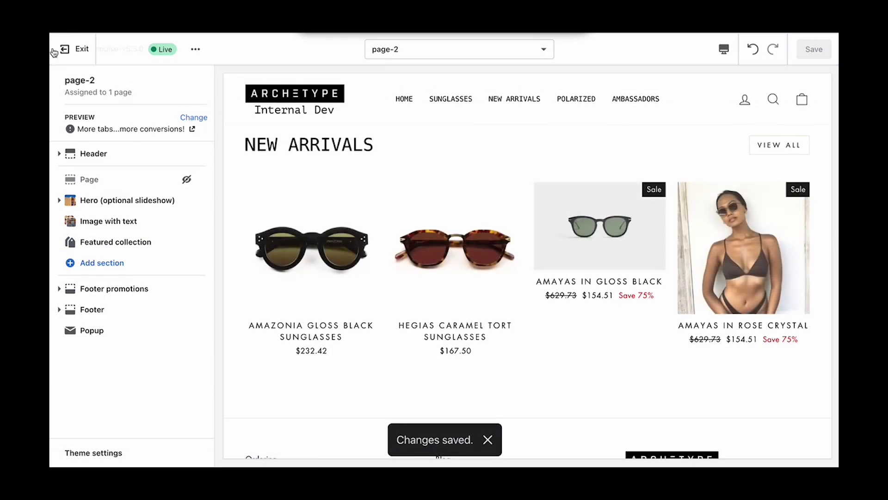
- Open the admin page 'A look for those on the road less traveled' and its Theme template choices
{"action": "left_click", "coordinate": [63, 49]}
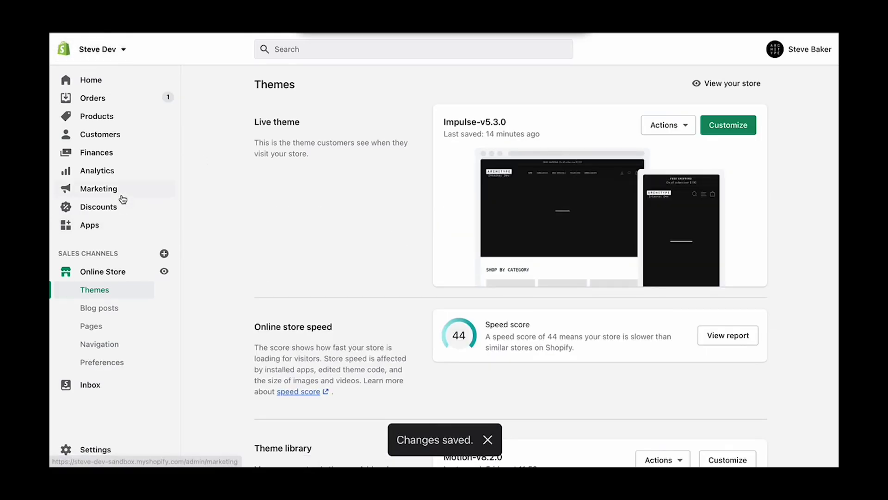
{"action": "left_click", "coordinate": [89, 326]}
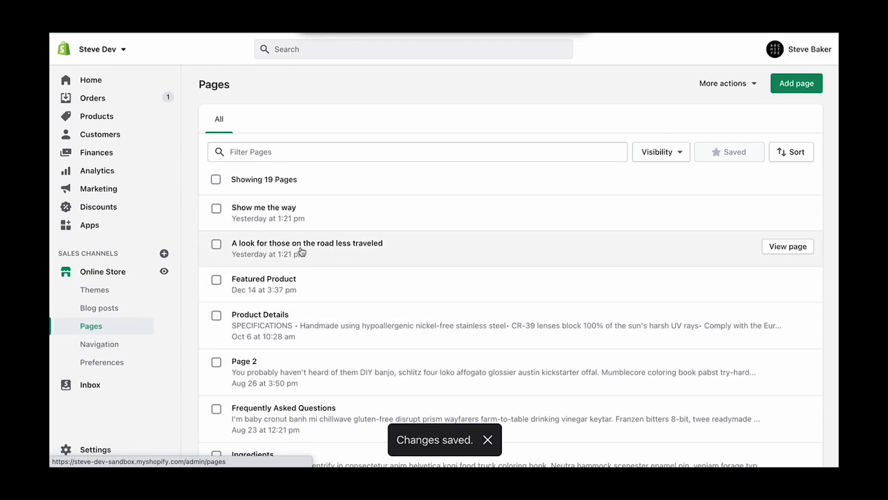
{"action": "left_click", "coordinate": [293, 254]}
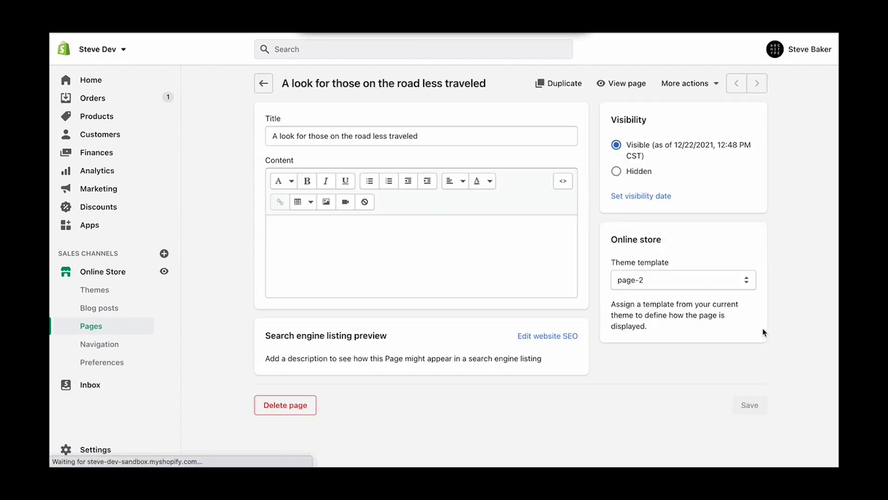
{"action": "left_click", "coordinate": [707, 288]}
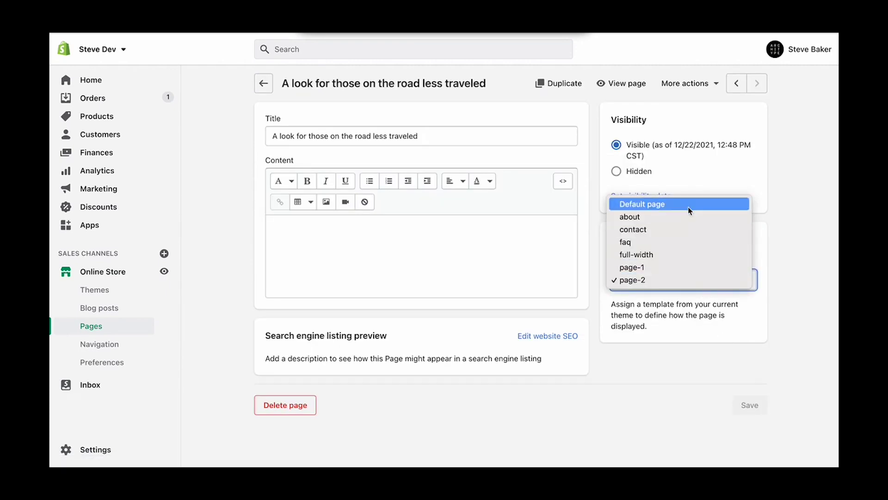
- Keep page-2 as the page's template and scroll the storefront preview to check its sections
{"action": "left_click", "coordinate": [686, 279]}
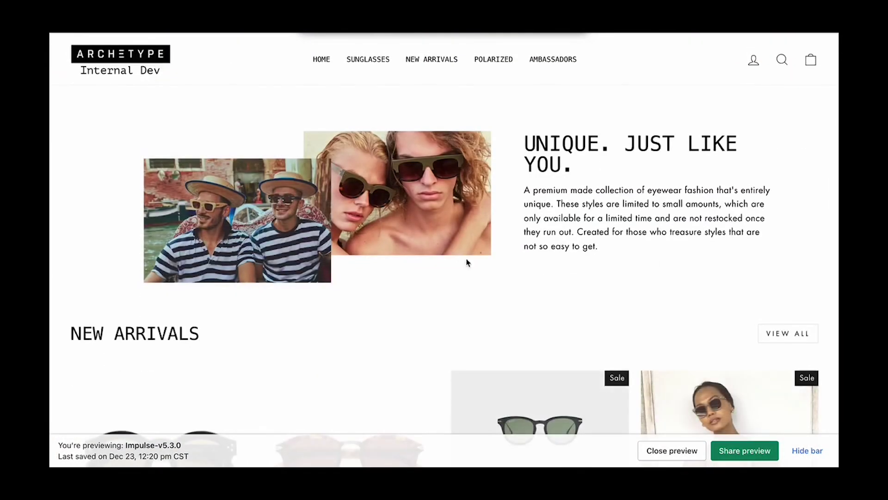
{"action": "scroll", "coordinate": [686, 228], "scroll_direction": "down", "scroll_amount": 2}
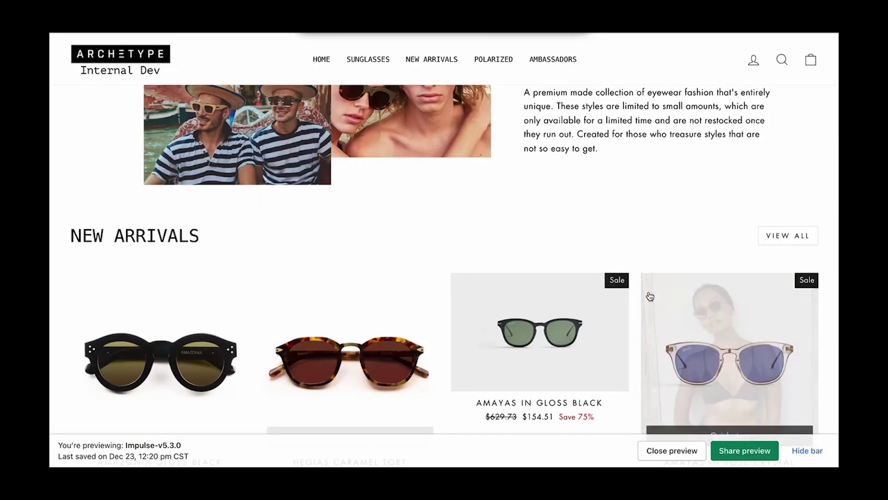